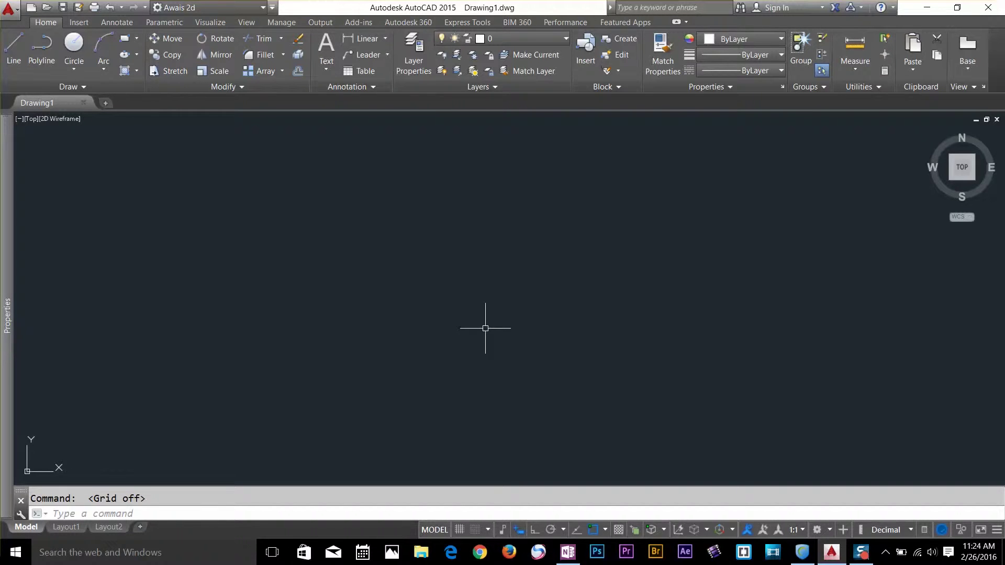
Add Isometric Drafting to the status bar and show its Left, Top and Right isoplane list
left_click(997, 530)
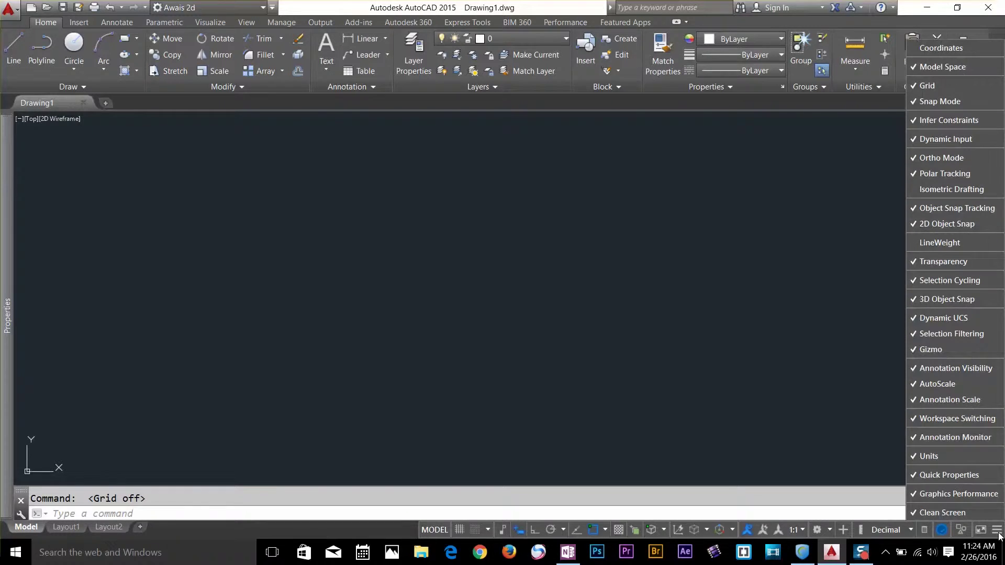
left_click(955, 193)
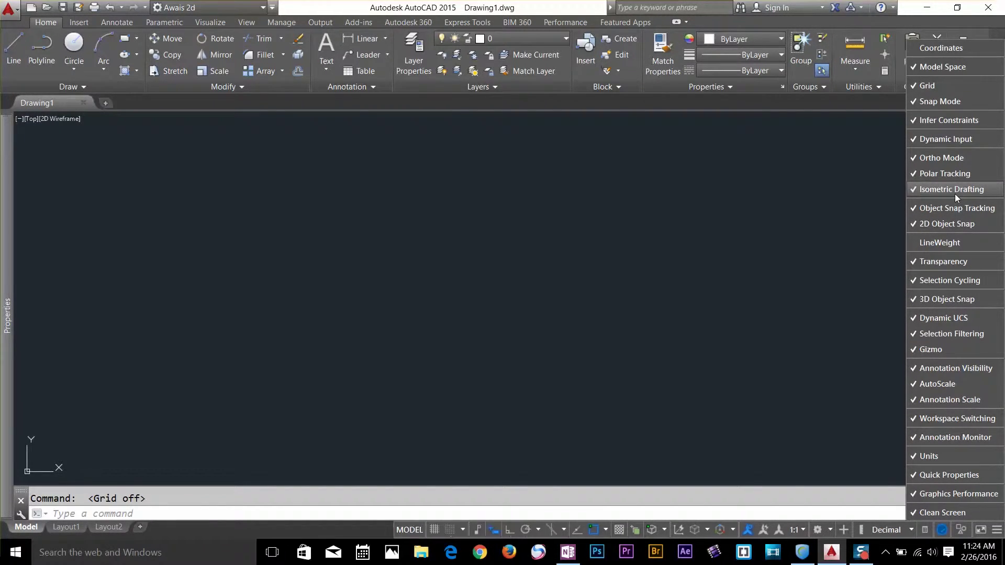
left_click(563, 530)
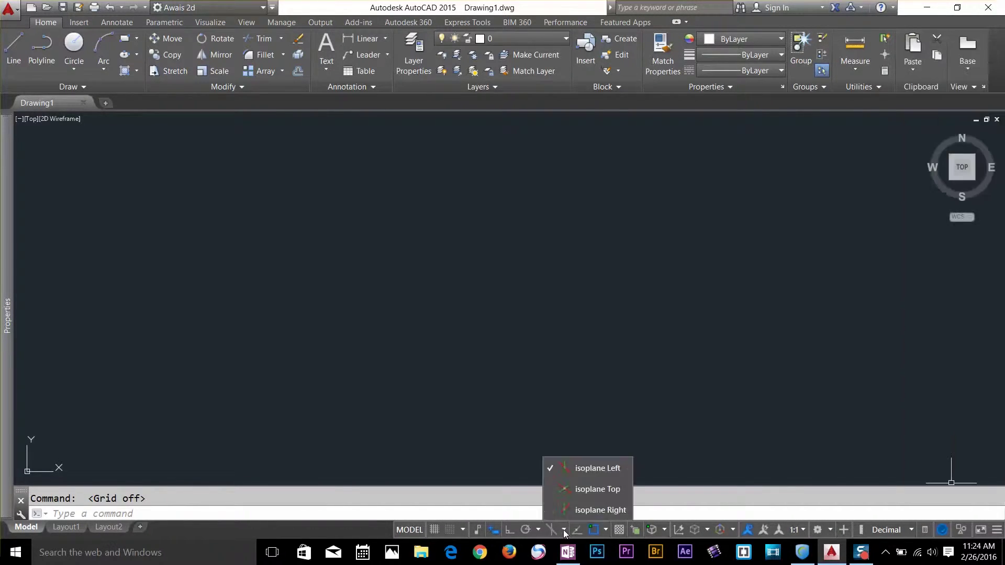
Turn on Ortho, discard an unfinished trial line, and enable isometric drafting on the Left isoplane
left_click(592, 470)
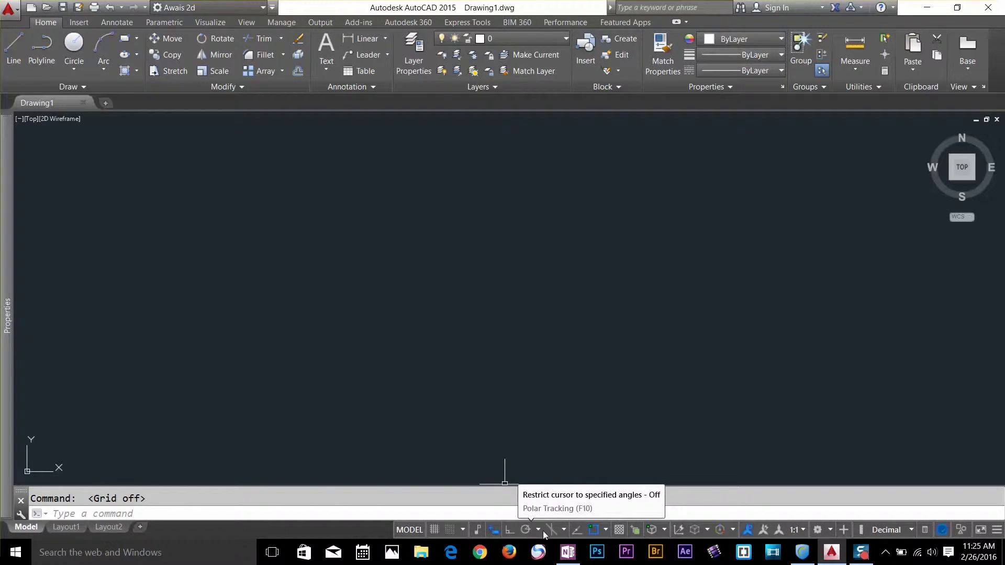
key("F8")
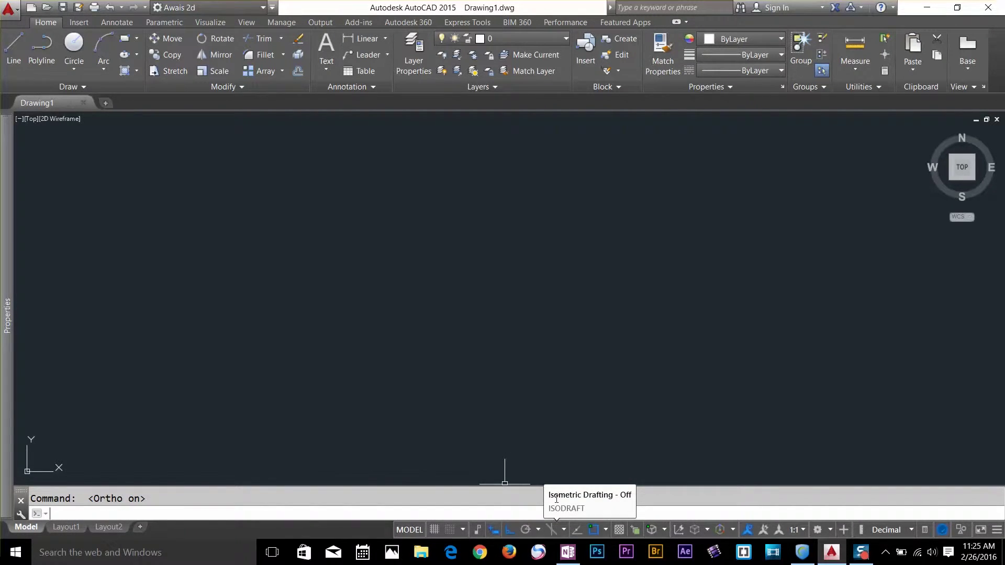
left_click(13, 47)
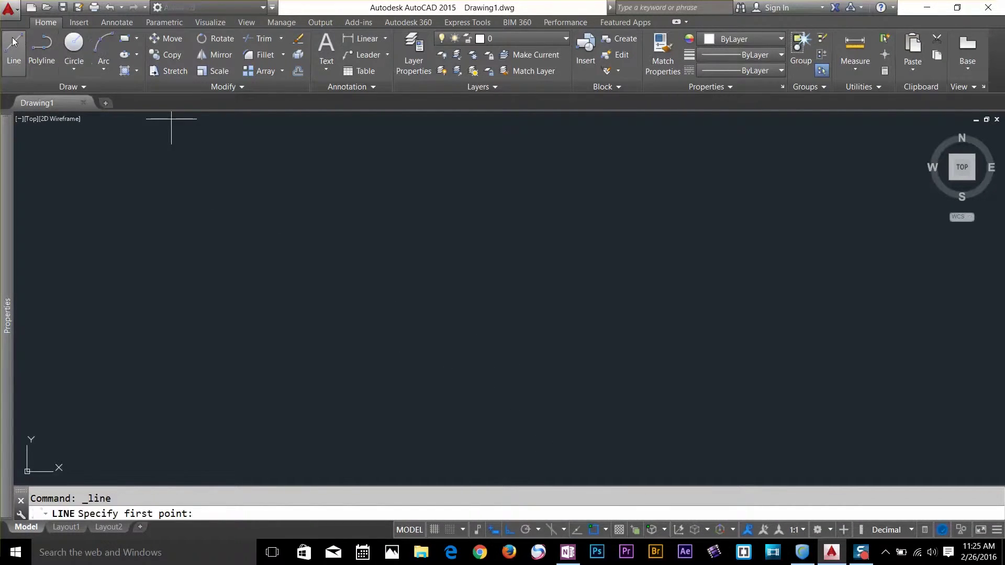
left_click(420, 381)
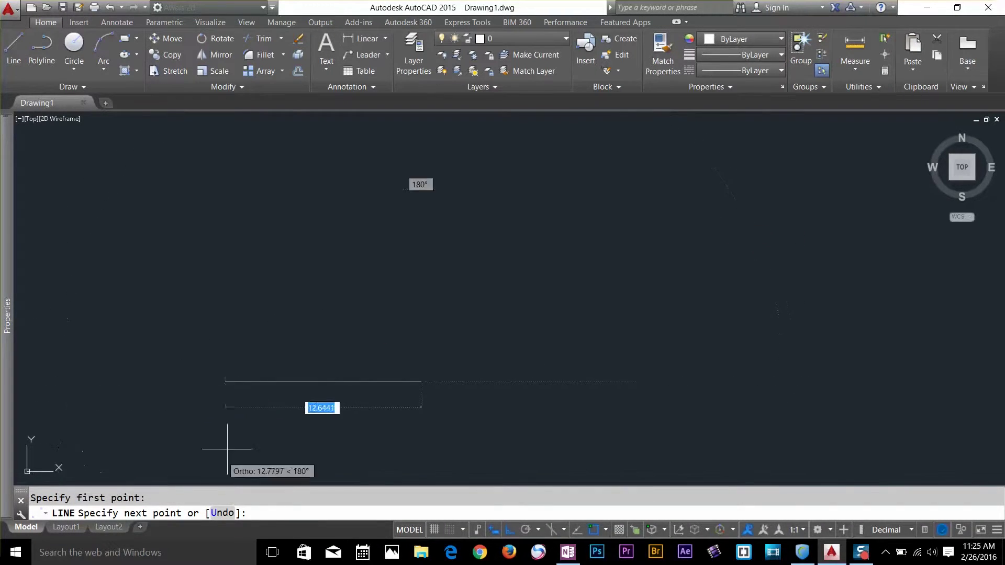
key("Escape")
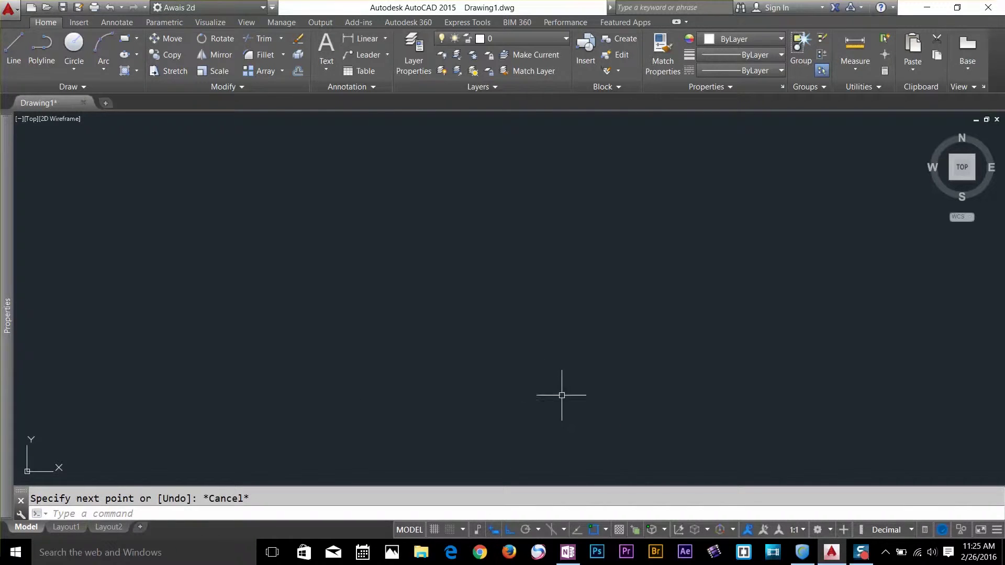
left_click(551, 532)
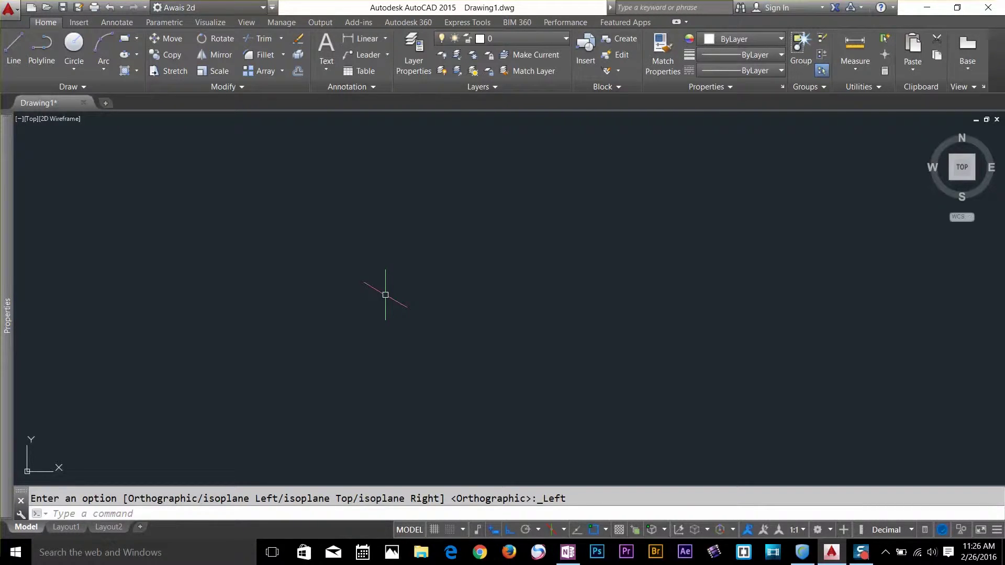
left_click(565, 530)
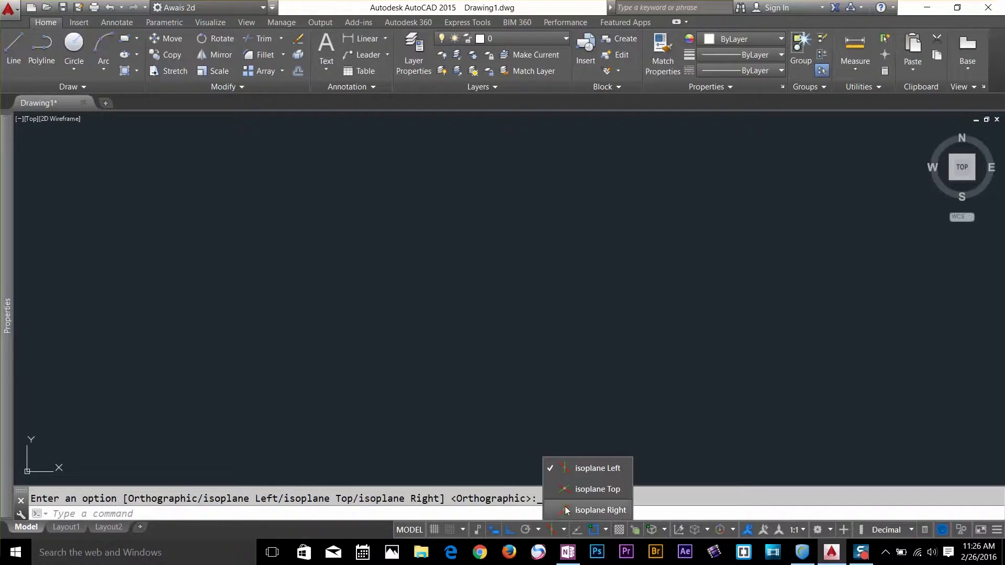
On the Left isoplane, draw the stepped L profile as connected lines: bottom, back, two treads, riser, front
left_click(595, 474)
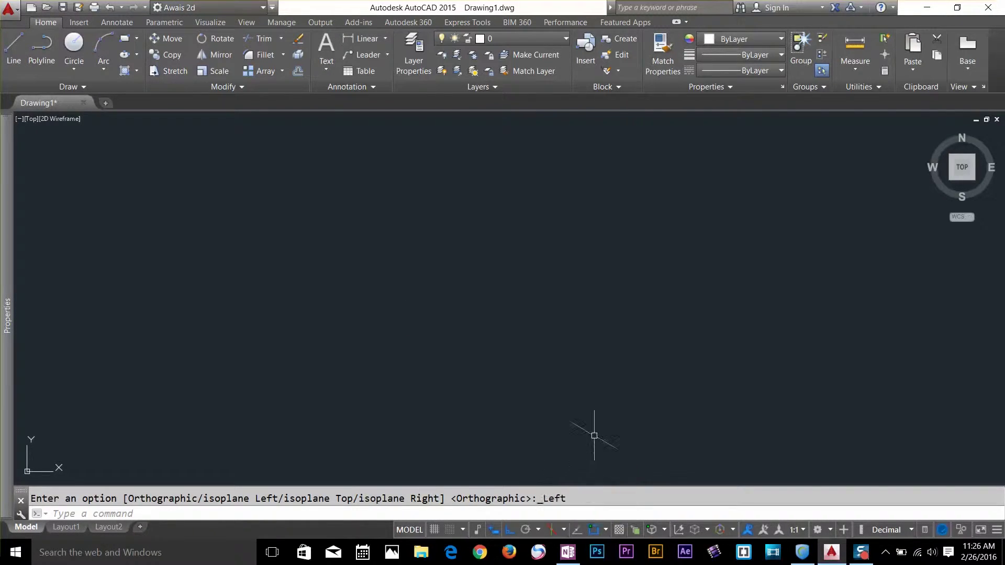
left_click(20, 43)
left_click(408, 376)
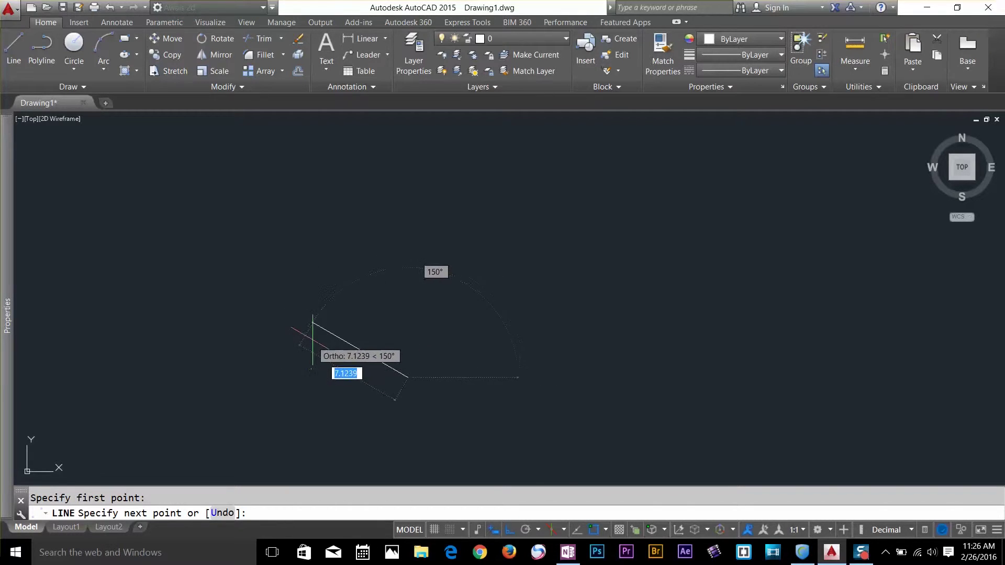
left_click(315, 324)
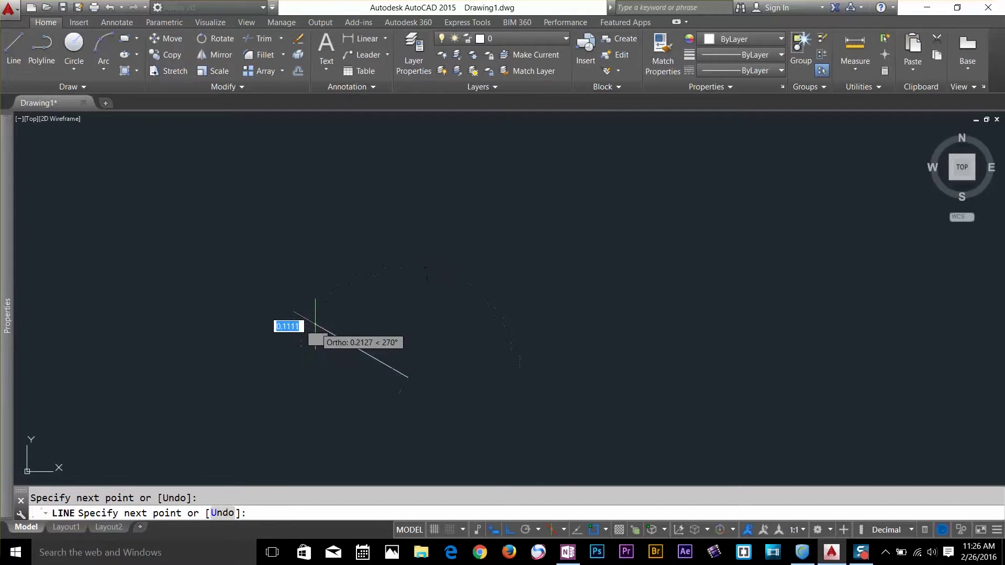
left_click(315, 193)
left_click(361, 220)
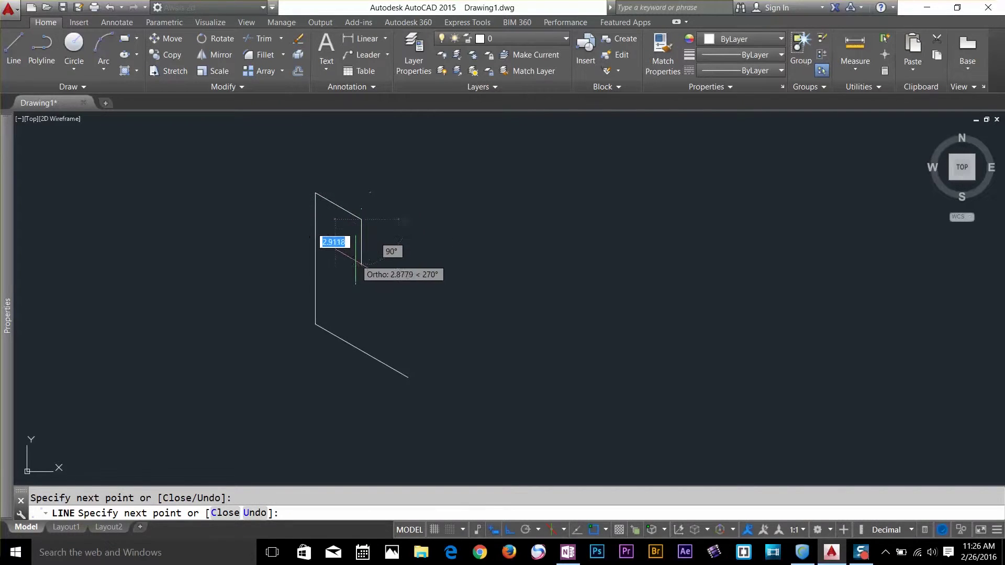
left_click(361, 281)
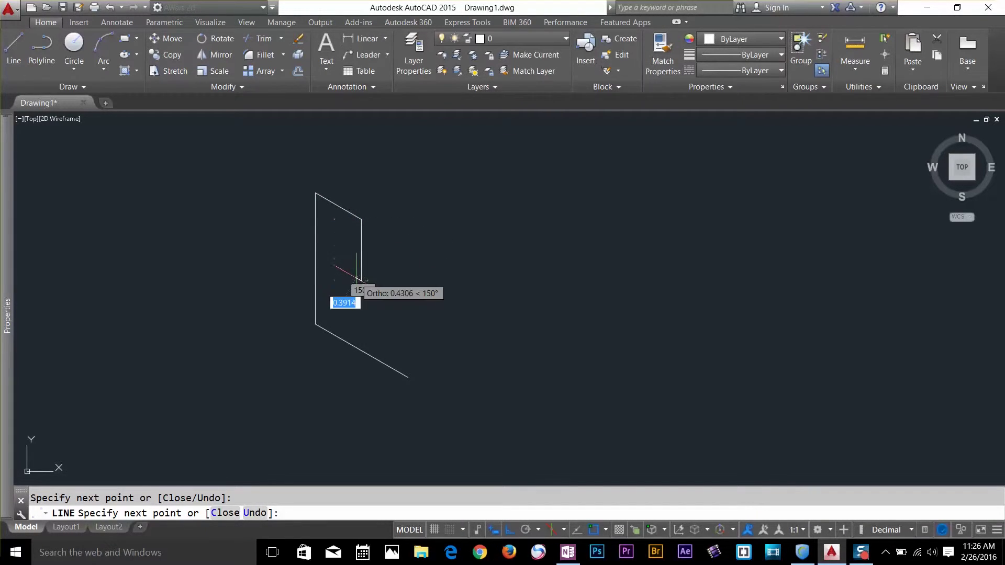
left_click(405, 306)
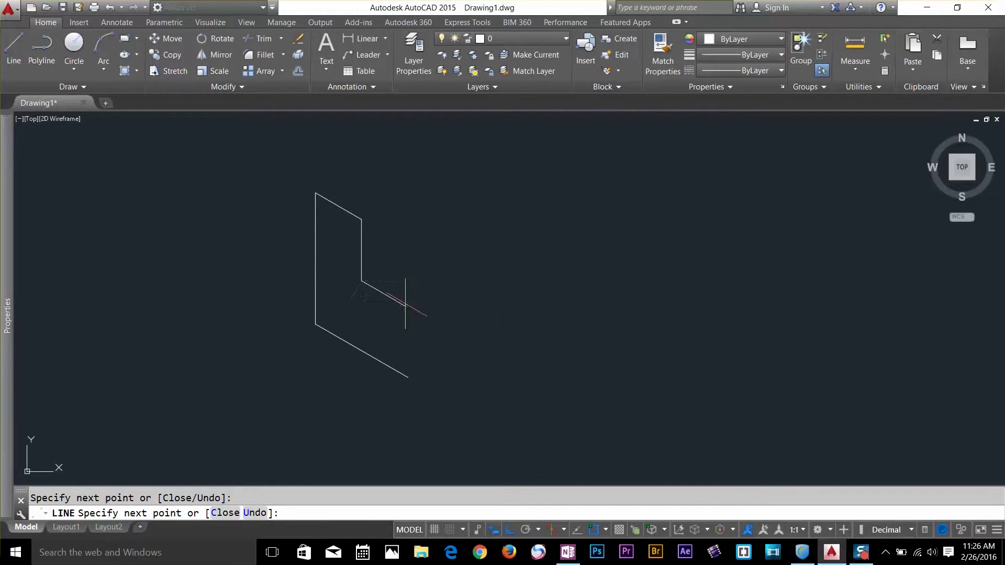
left_click(404, 376)
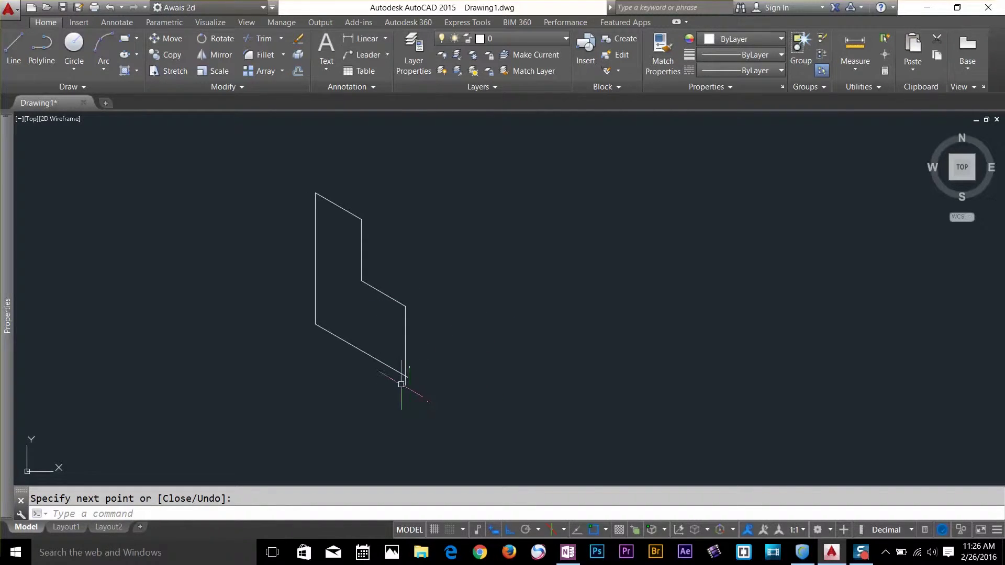
scroll(399, 376, "up", 5)
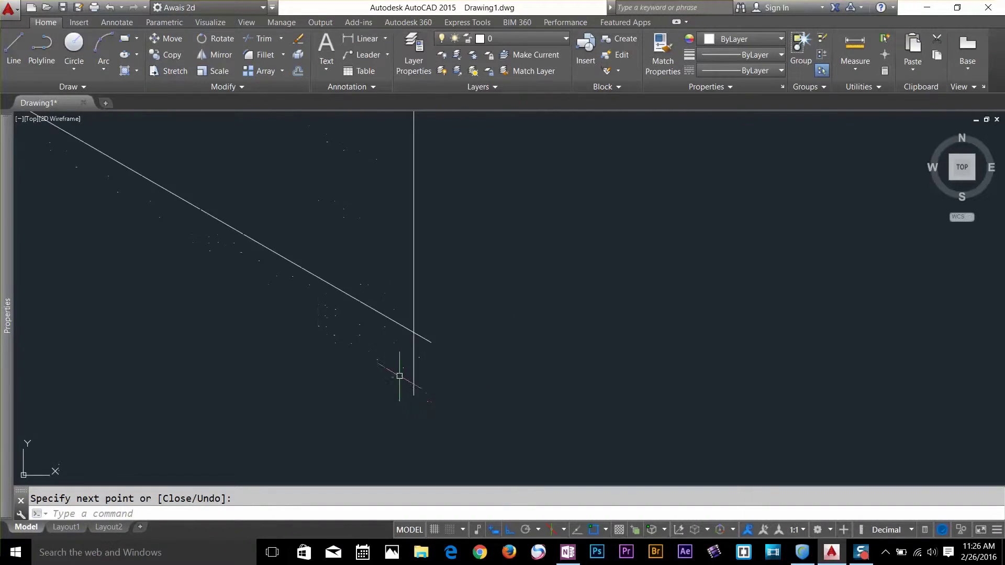
Trim both overhangs at the profile's bottom corner, then switch to the Top isoplane
left_click(253, 41)
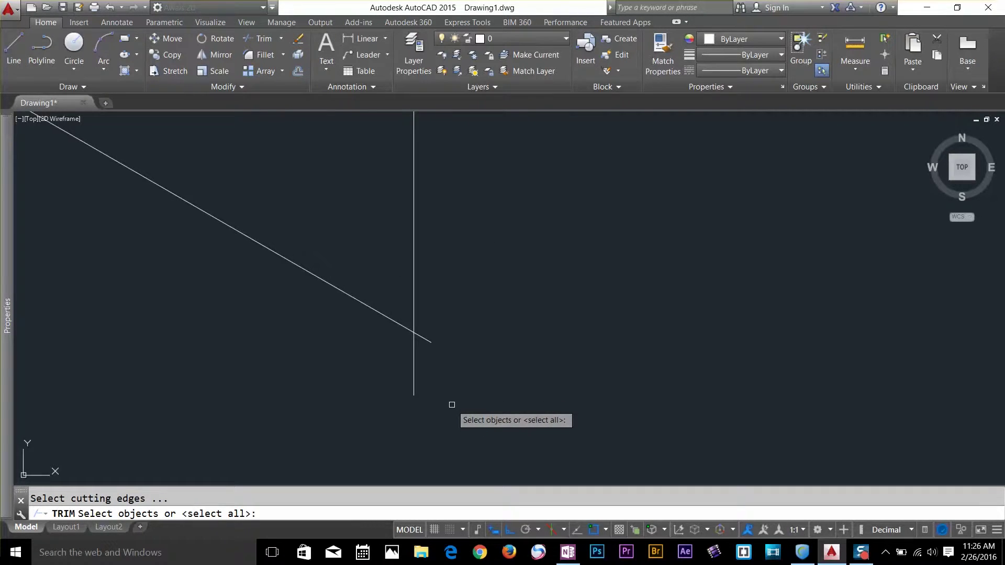
key("Return")
left_click(415, 375)
left_click(428, 341)
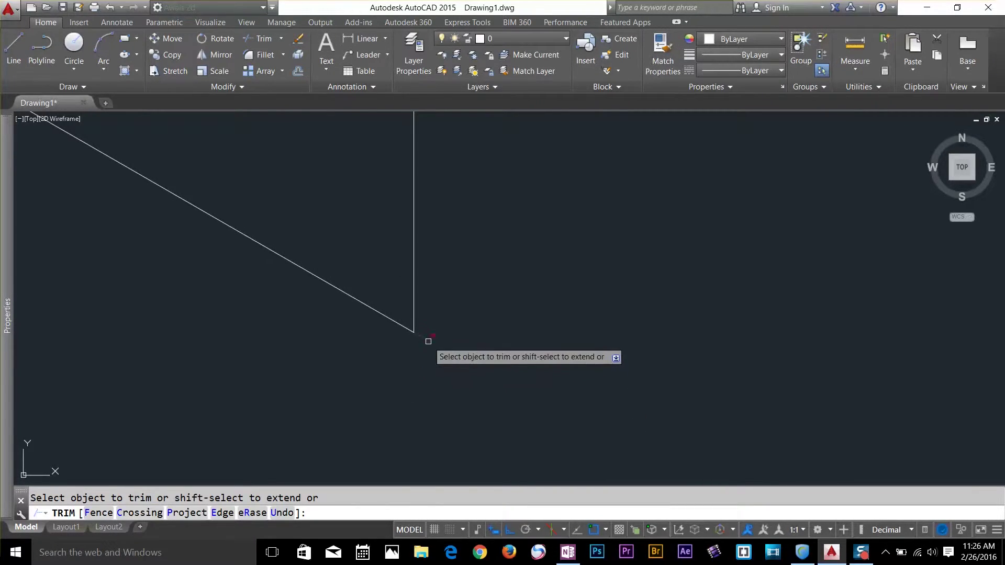
scroll(428, 341, "down", 5)
middle_click_drag(456, 292, 419, 336)
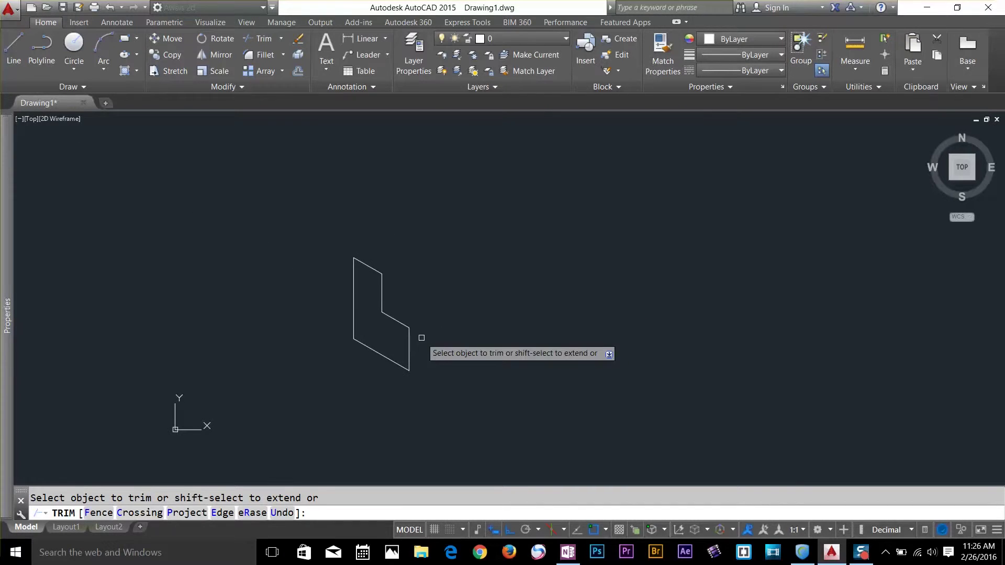
key("Return")
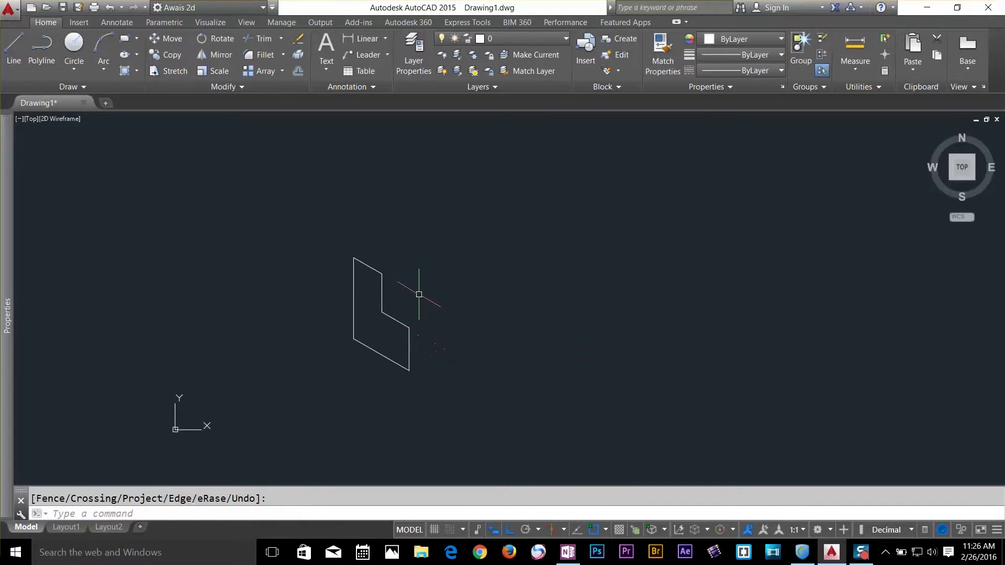
left_click(563, 530)
left_click(571, 491)
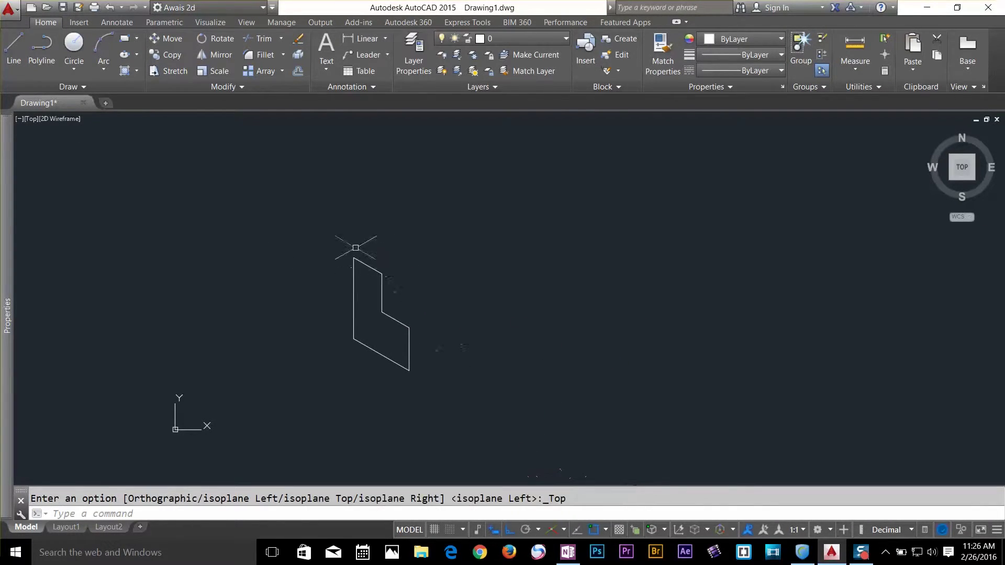
From the profile's top-left endpoint, draw the top face's 30° and 330° edges back down to the vertical edge
scroll(403, 264, "up", 2)
middle_click_drag(403, 265, 383, 211)
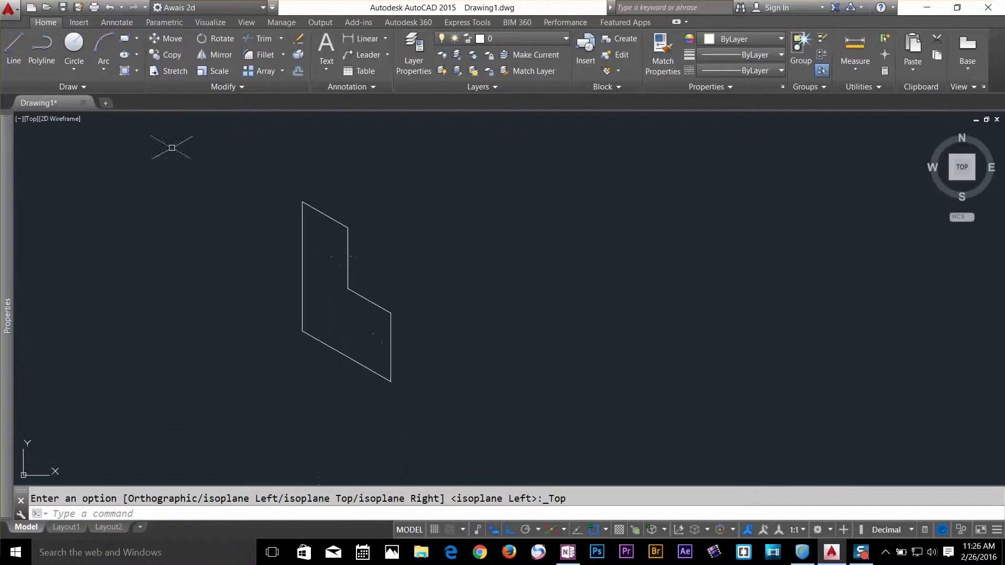
left_click(13, 50)
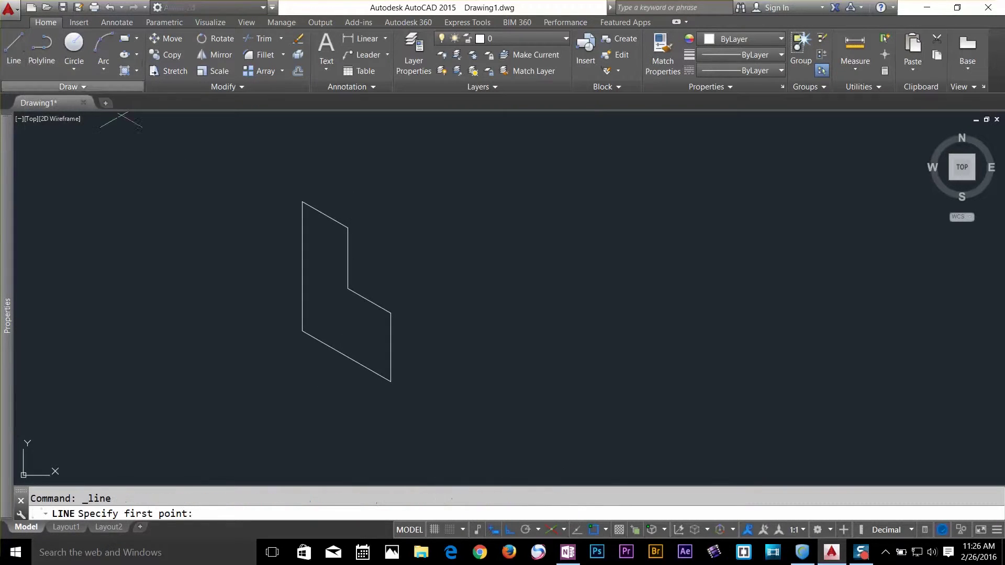
right_click(302, 201, "shift")
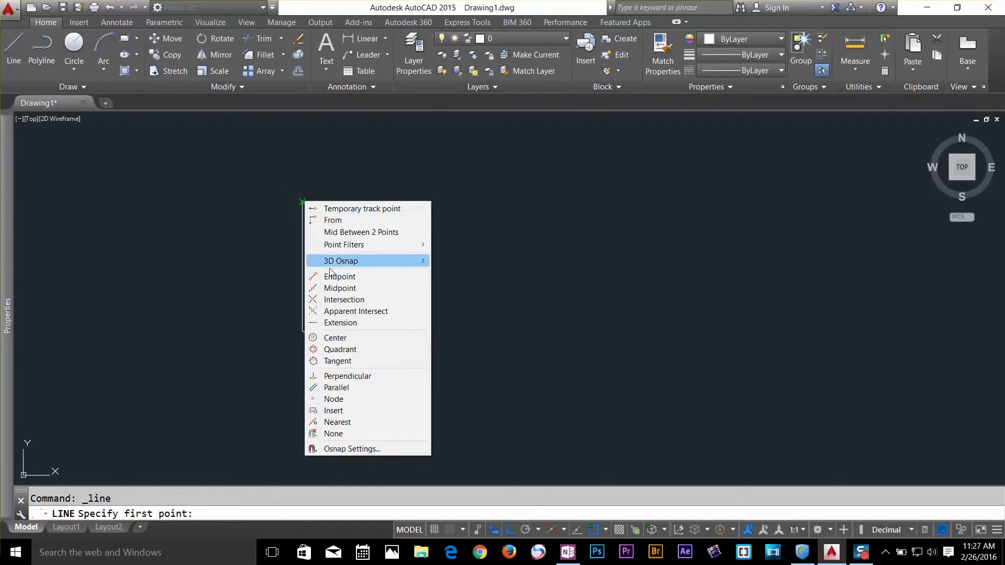
left_click(340, 277)
left_click(300, 202)
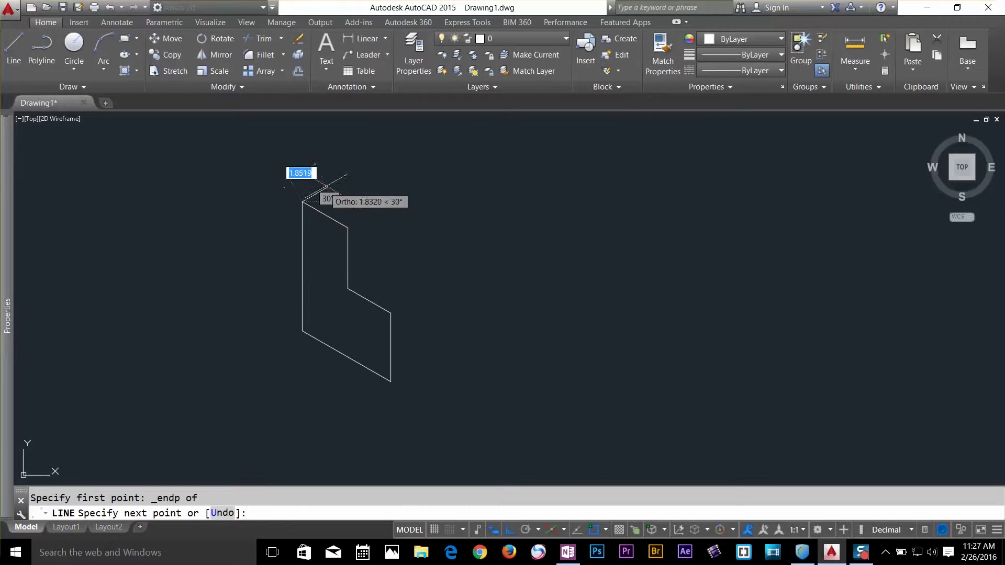
left_click(362, 167)
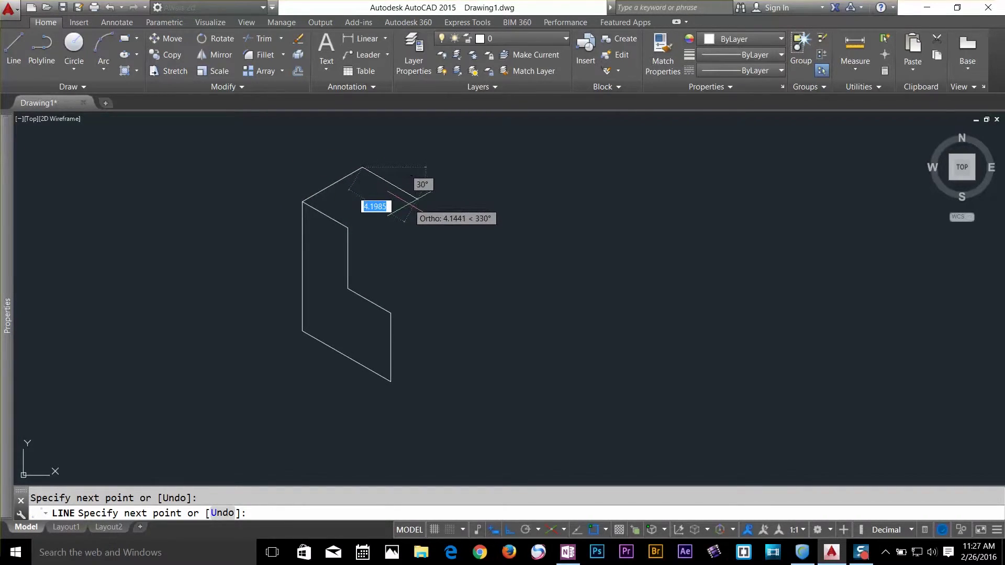
left_click(418, 199)
left_click(348, 239)
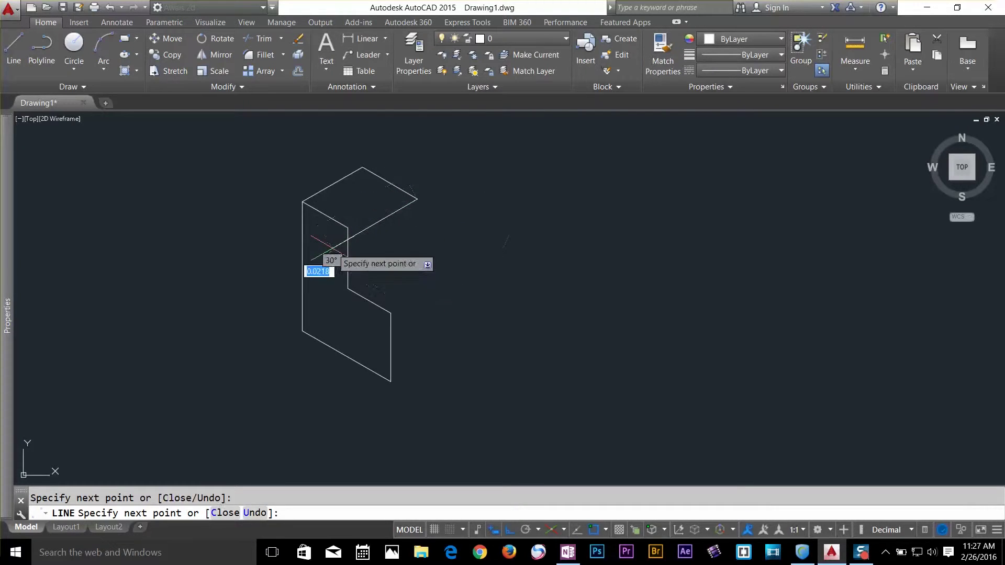
scroll(381, 211, "up", 3)
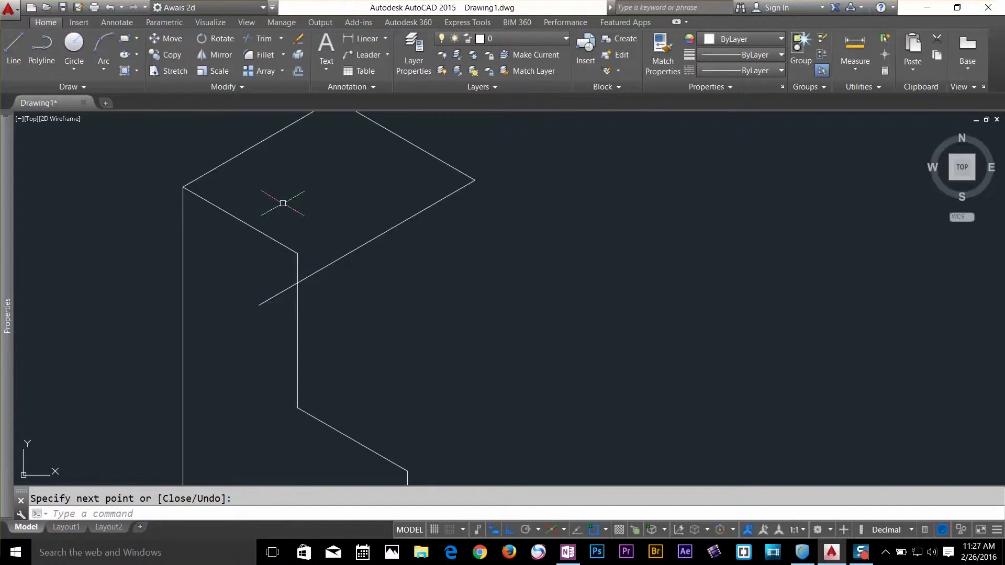
Erase the overshooting top-face diagonal with the E command
type("e")
key("Return")
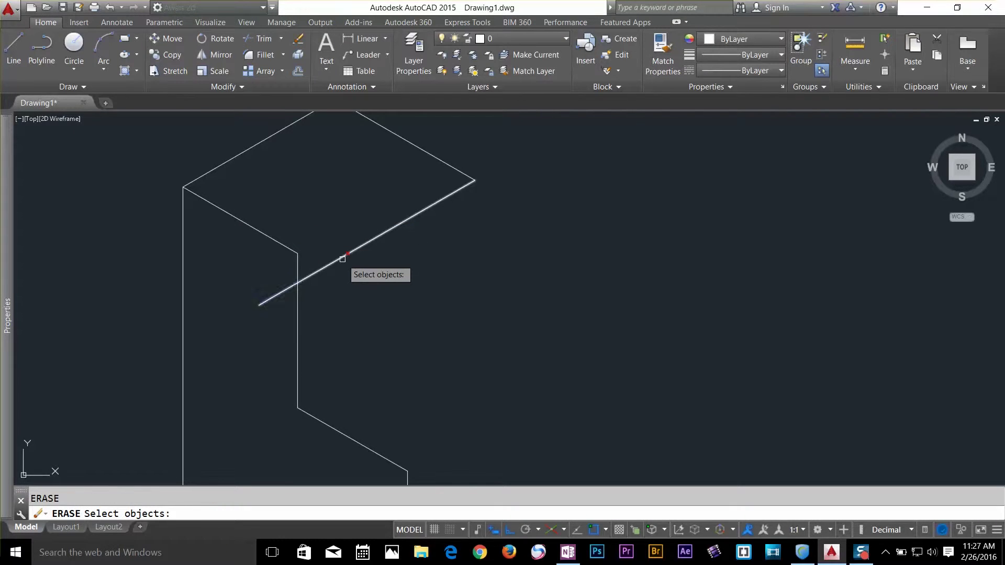
left_click(344, 258)
key("Return")
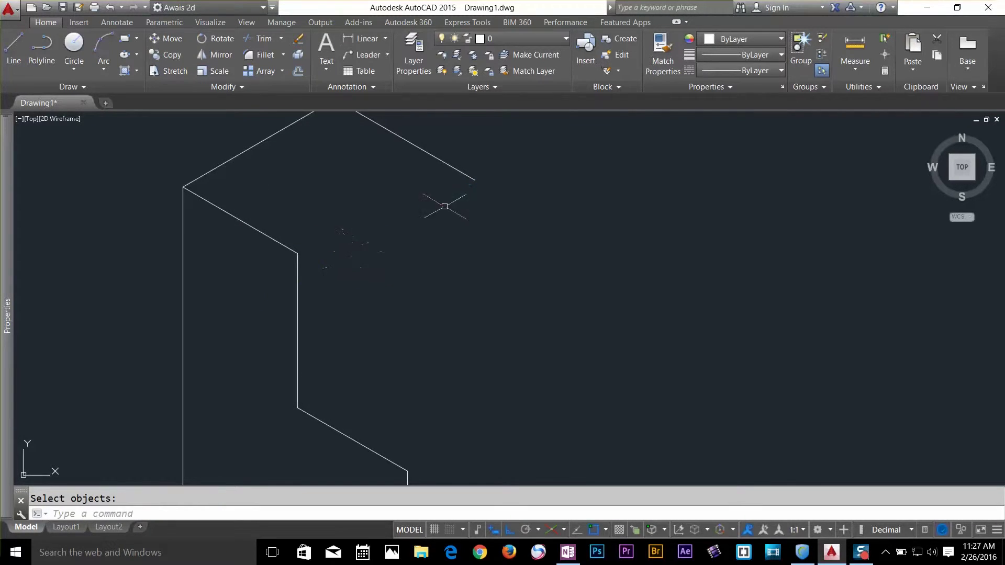
Draw the top face's front-right edge from the front corner endpoint to the intersection
left_click(15, 48)
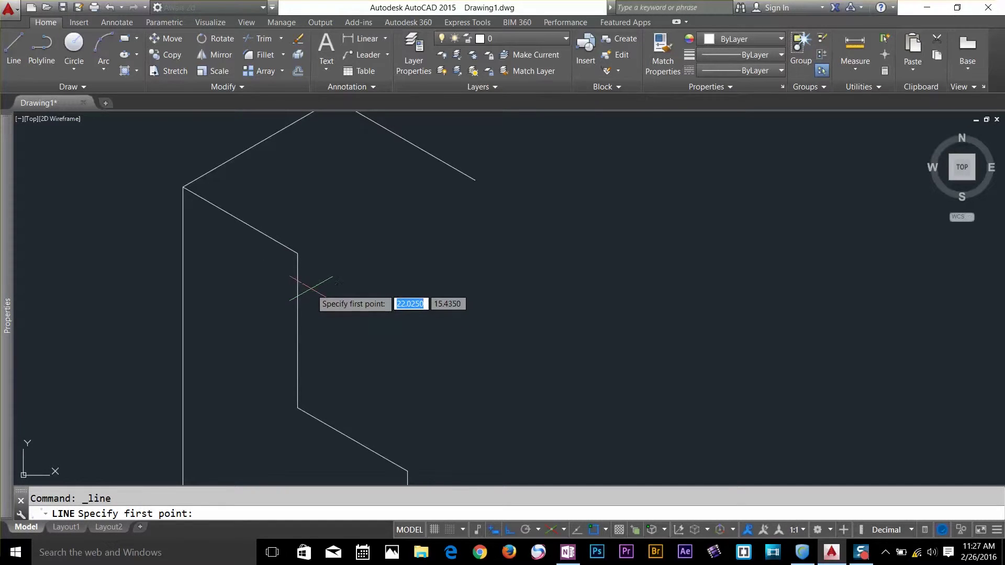
right_click(310, 290, "shift")
left_click(351, 109)
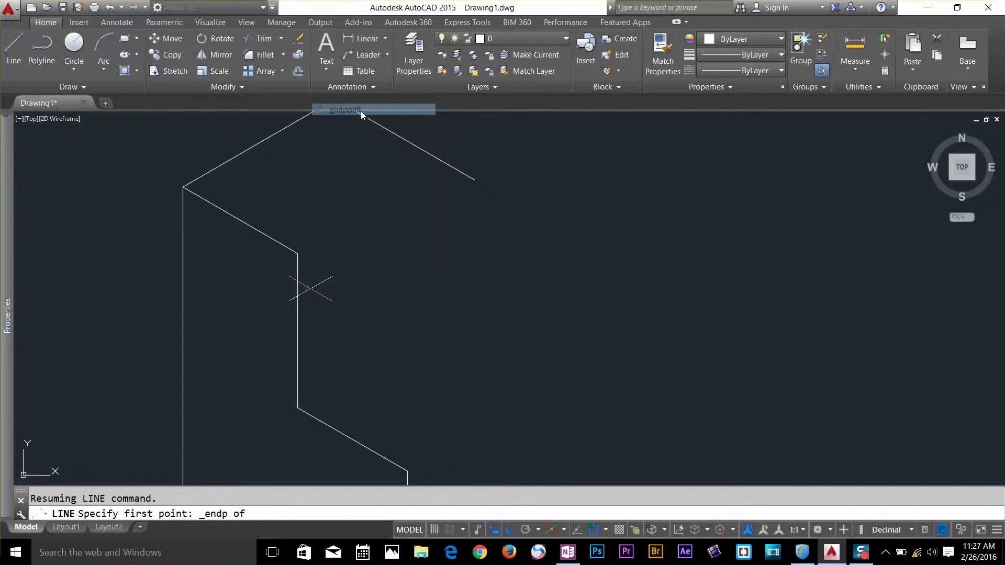
left_click(297, 254)
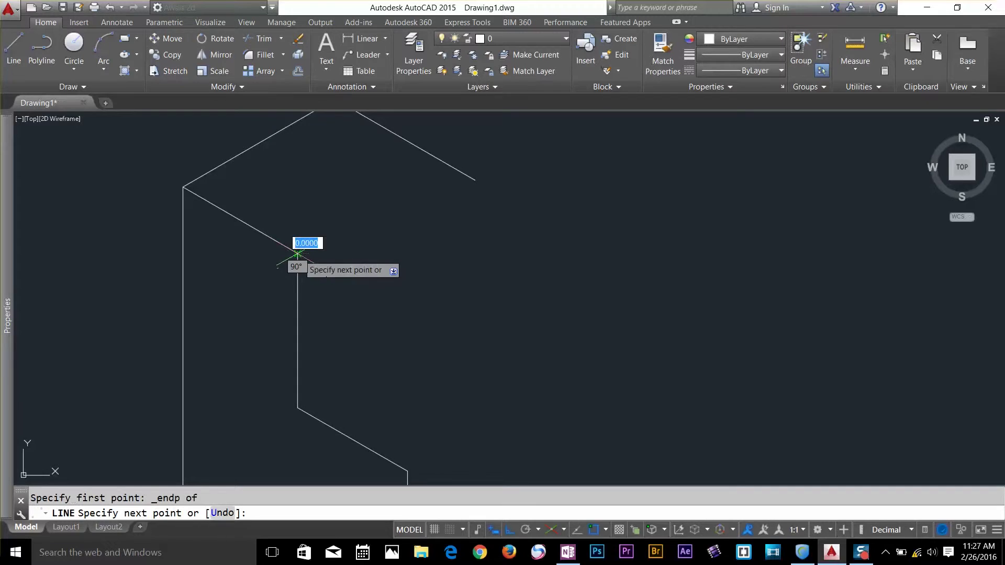
middle_click_drag(402, 197, 321, 280)
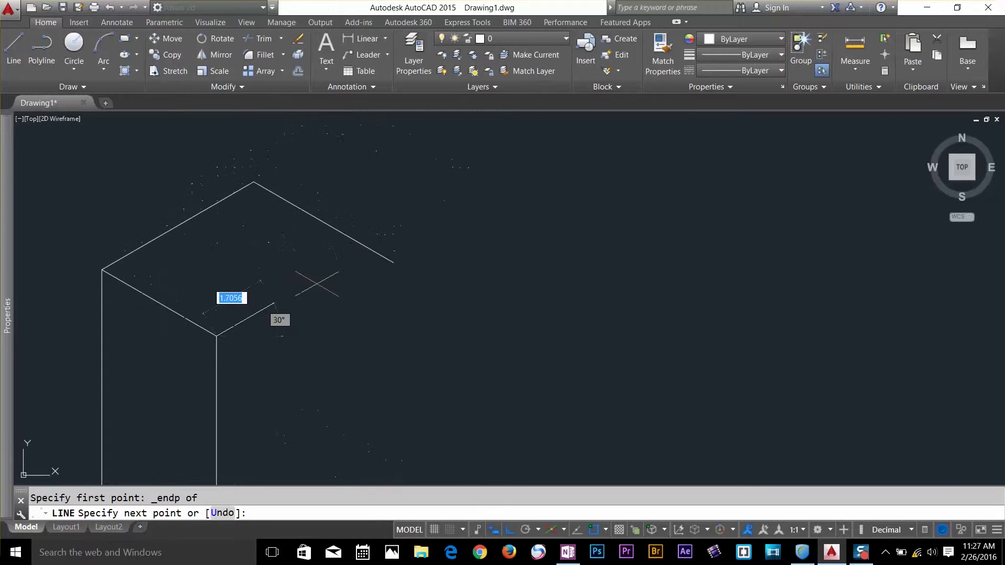
left_click(394, 234)
key("Return")
scroll(420, 304, "down", 1)
mouse_move(420, 305)
middle_mouse_down()
mouse_move(426, 198)
mouse_move(425, 217)
middle_mouse_up()
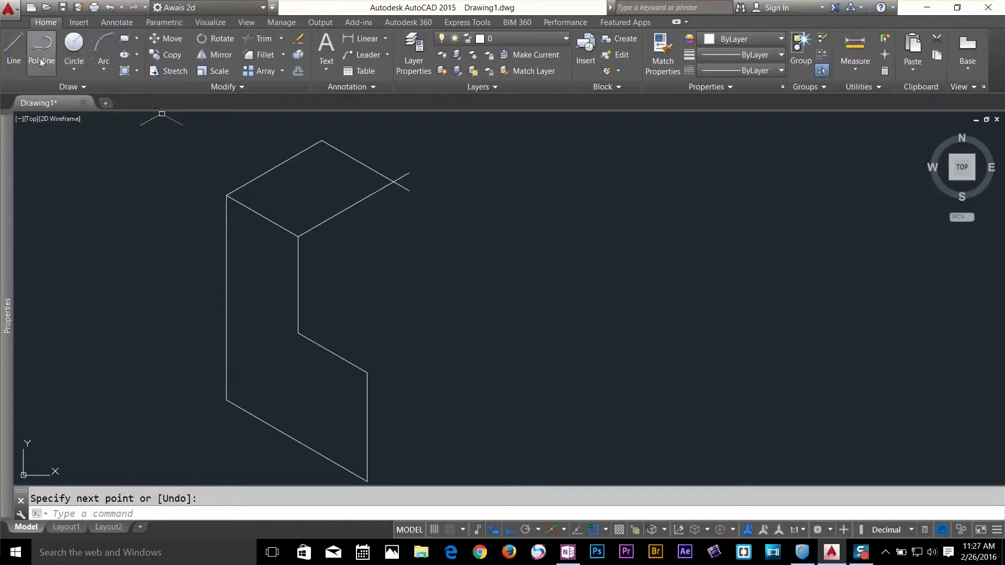
Draw 30° receding depth lines from the step's inner and outer corners
left_click(23, 52)
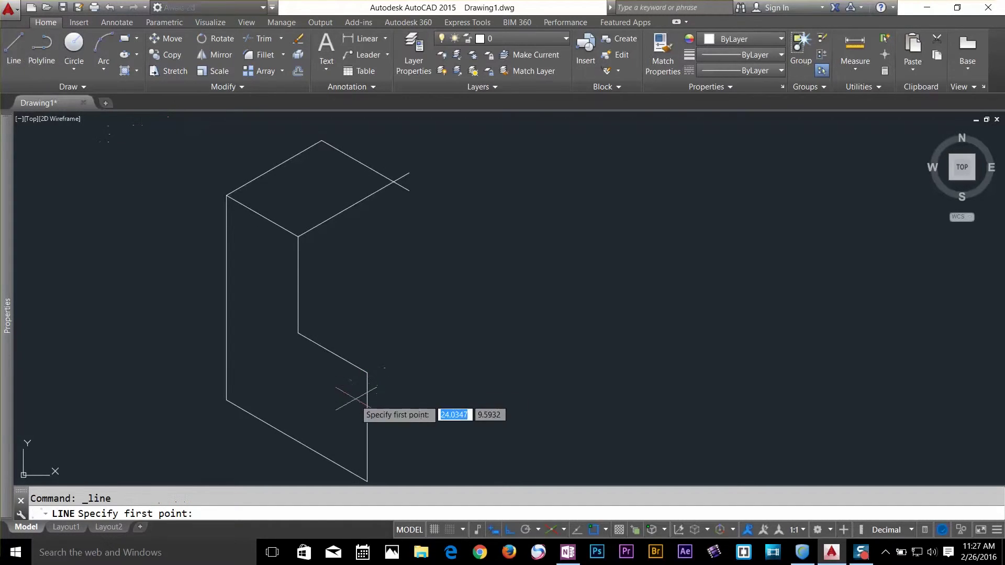
left_click(298, 333)
left_click(451, 244)
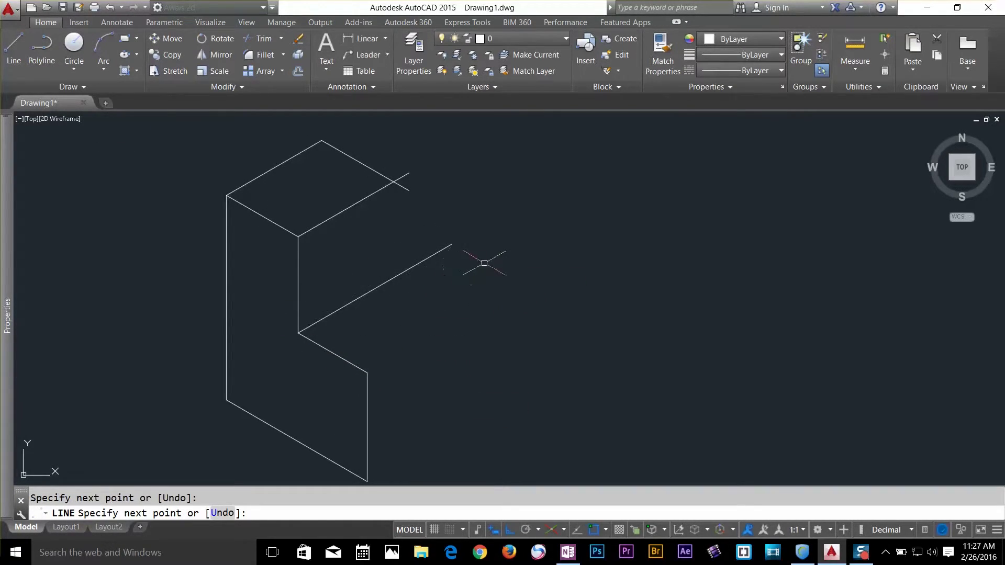
key("Return")
key("Return")
left_click(367, 373)
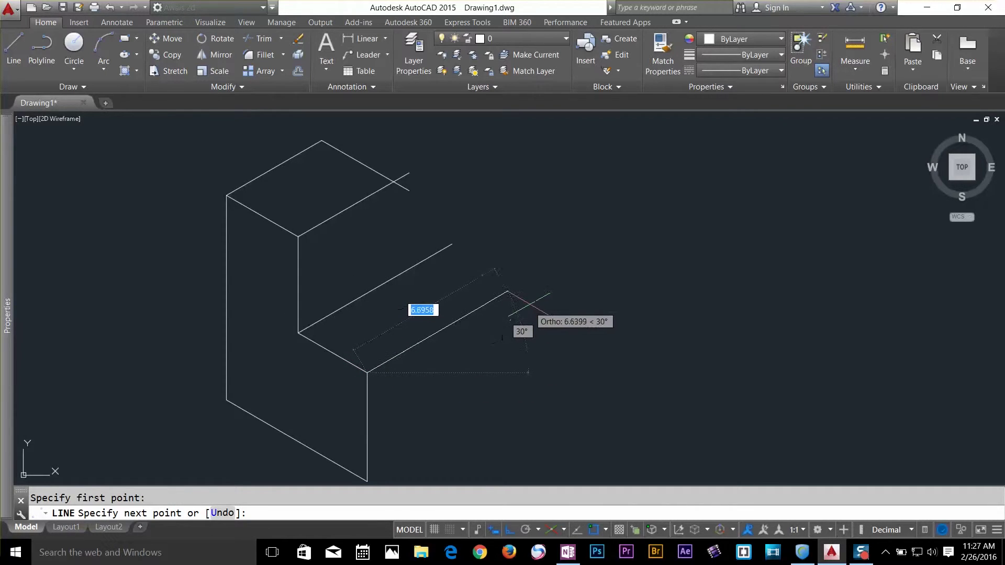
left_click(530, 302)
key("Return")
Draw a 30° receding depth line from the block's bottom corner
middle_click_drag(527, 324, 539, 265)
key("Return")
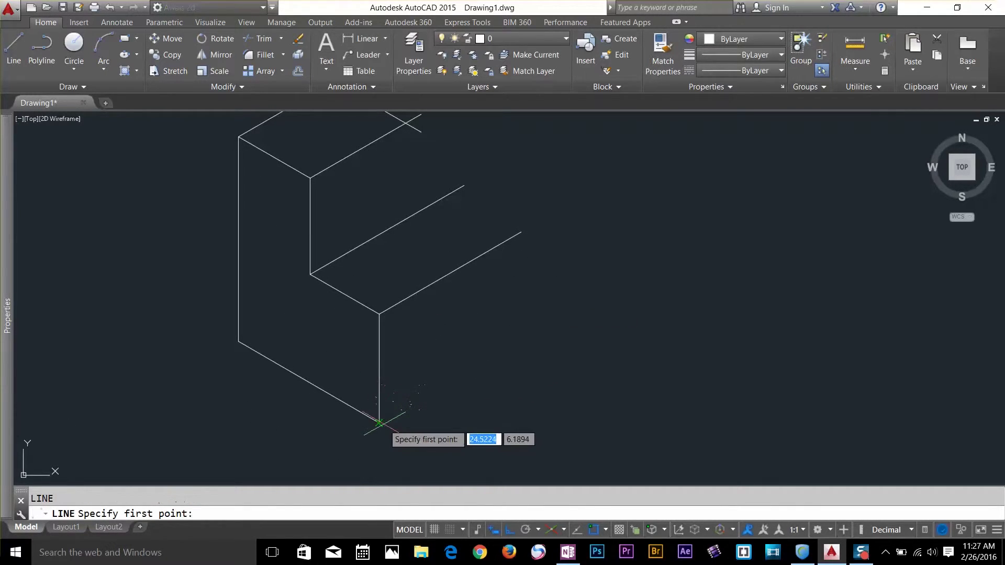
left_click(379, 421)
left_click(566, 315)
key("Return")
mouse_move(417, 295)
middle_mouse_down()
mouse_move(406, 292)
mouse_move(408, 341)
mouse_move(420, 326)
middle_mouse_up()
scroll(526, 380, "down", 5)
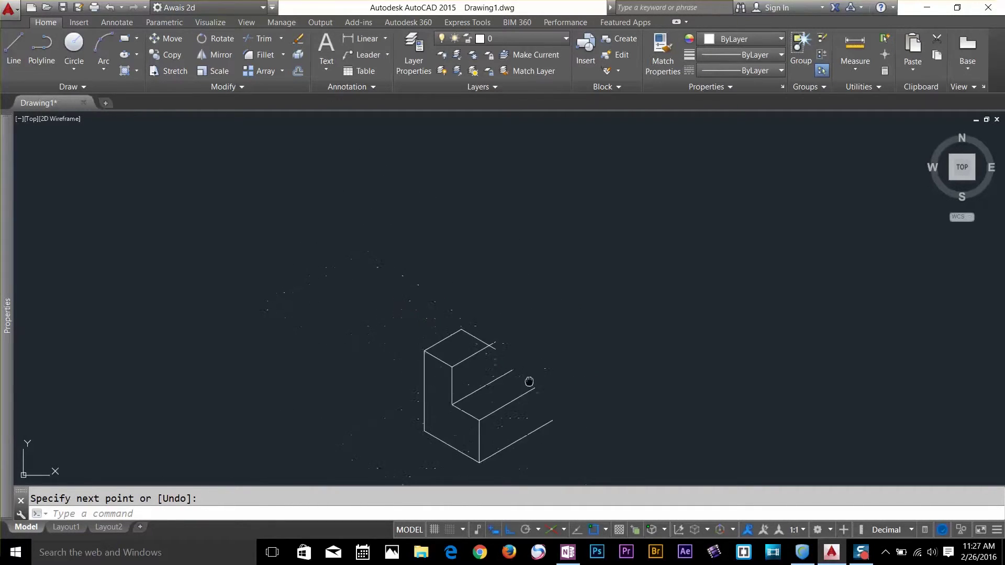
scroll(514, 278, "up", 7)
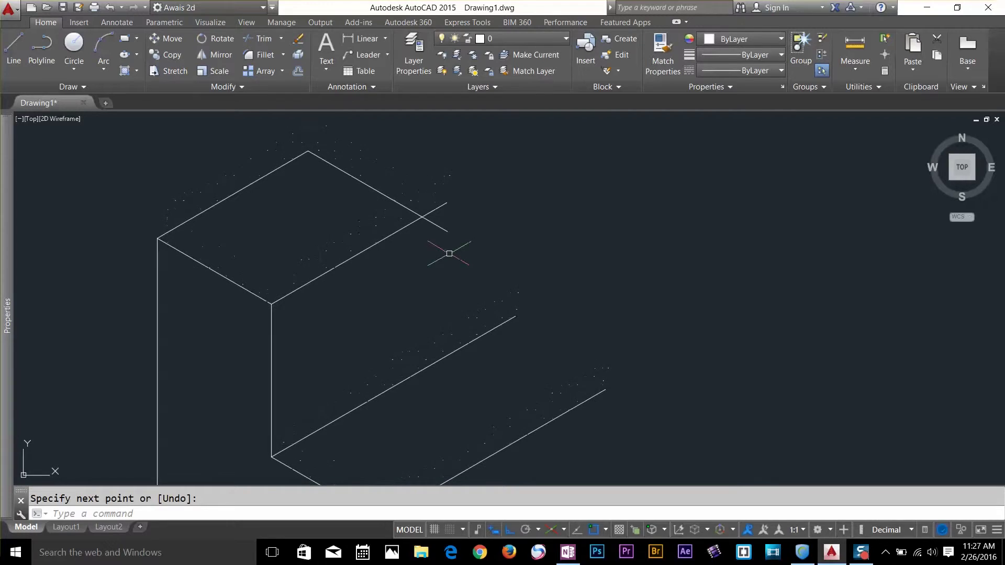
key("Return")
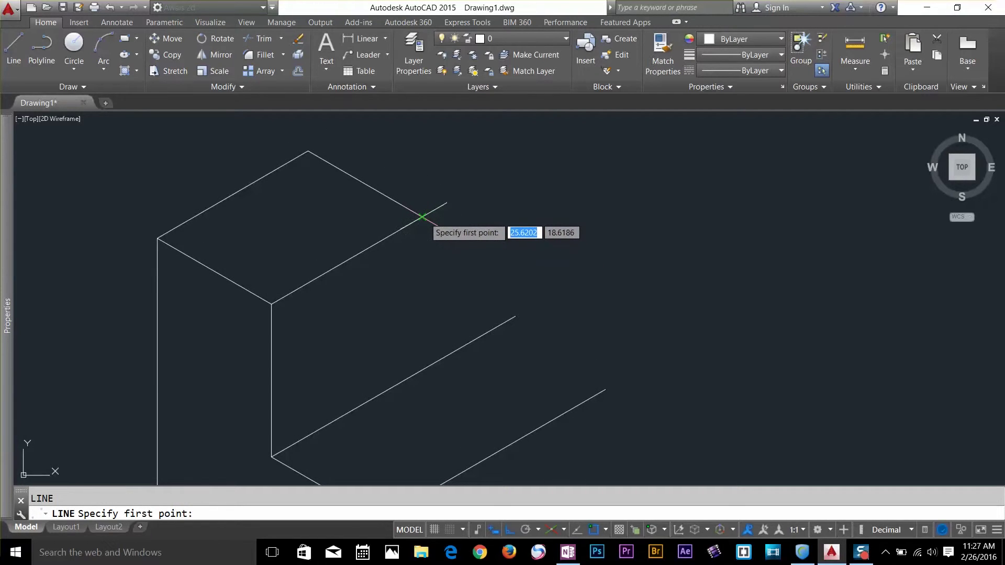
left_click(422, 216)
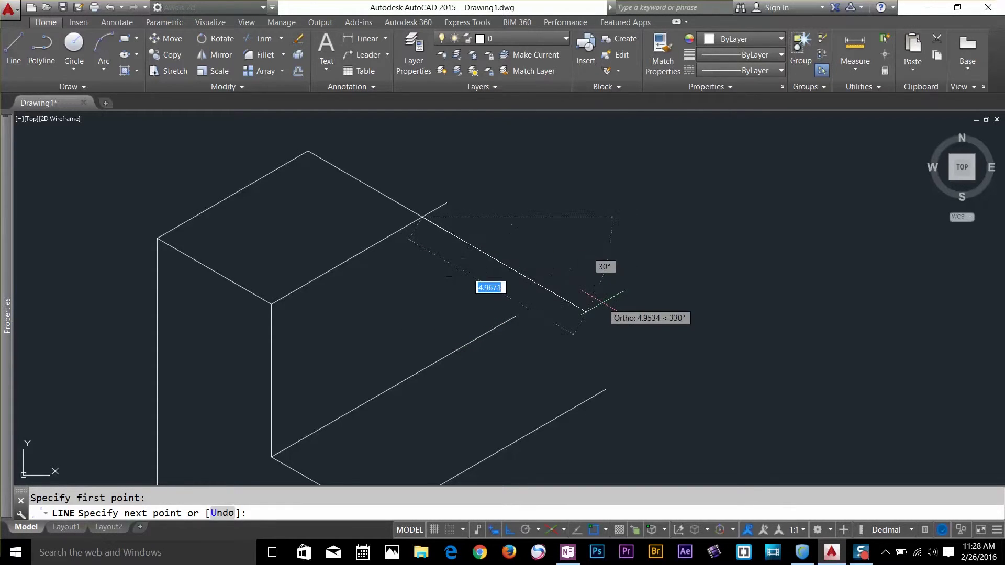
key("Return")
Switch isometric drafting to the Right isoplane, cancelling a misplaced line
left_click(563, 530)
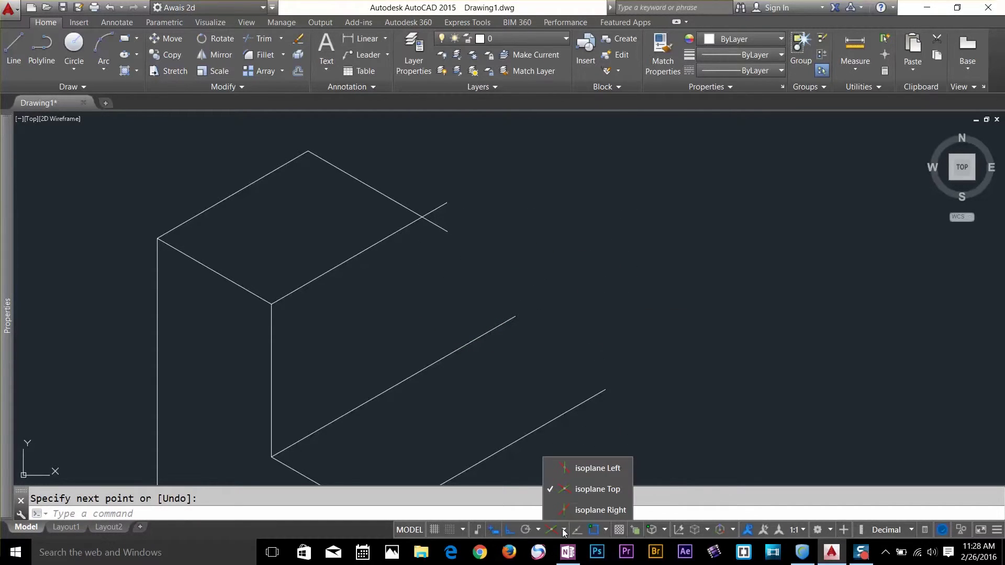
left_click(581, 511)
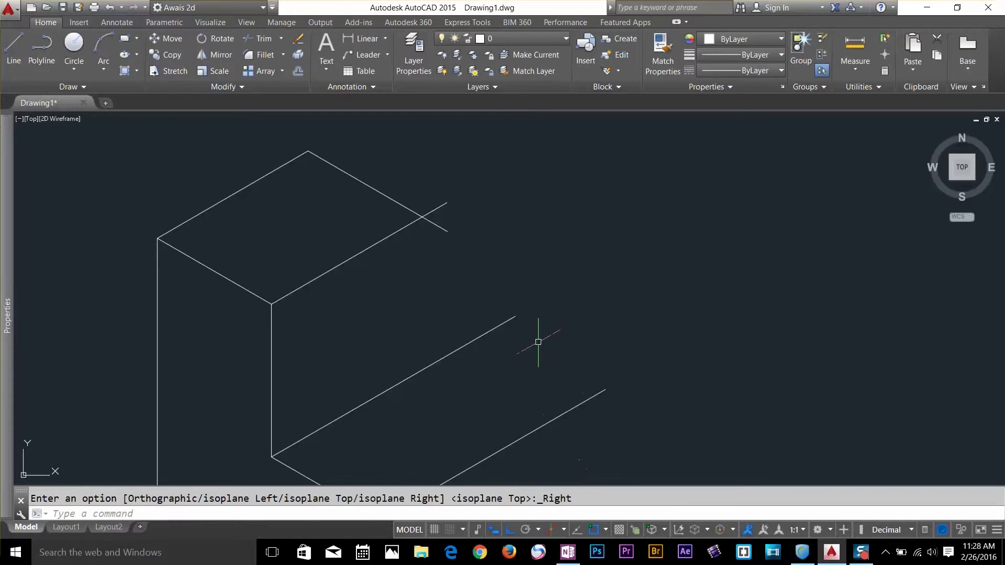
key("BackSpace")
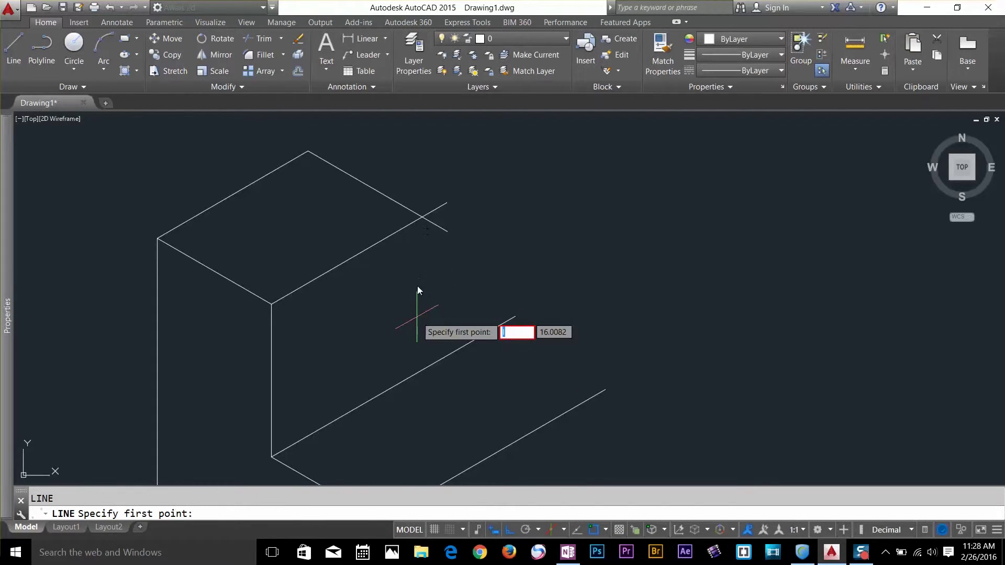
left_click(417, 317)
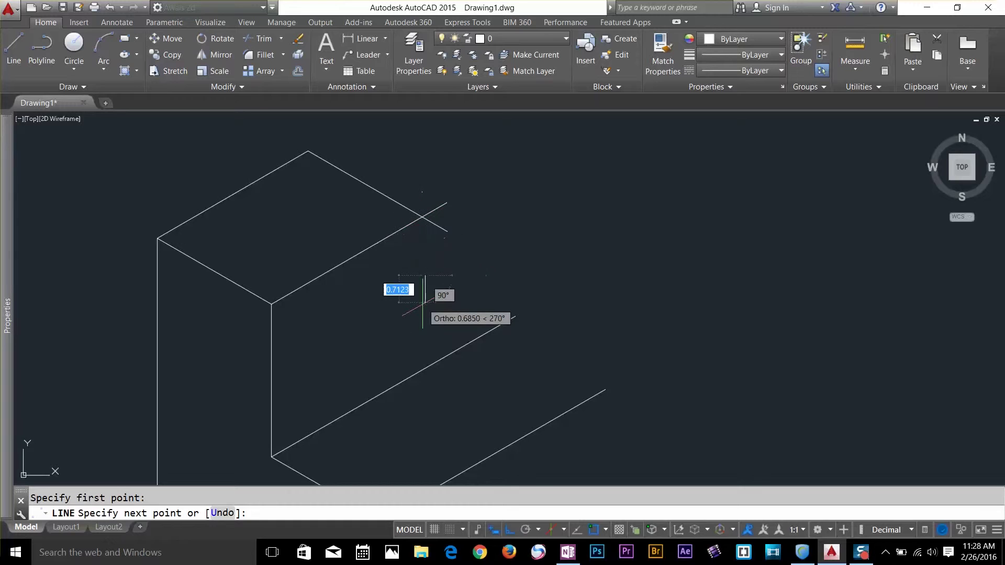
key("Escape")
Draw a vertical edge from the top-right corner straight down past the lower diagonal
key("Return")
left_click(422, 216)
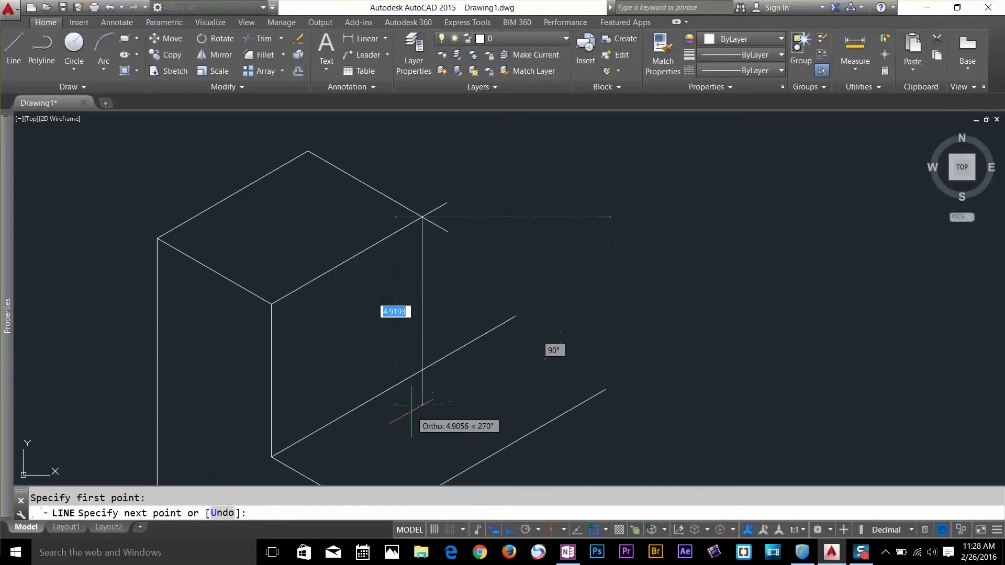
left_click(422, 373)
key("Return")
key("Escape")
type("tr")
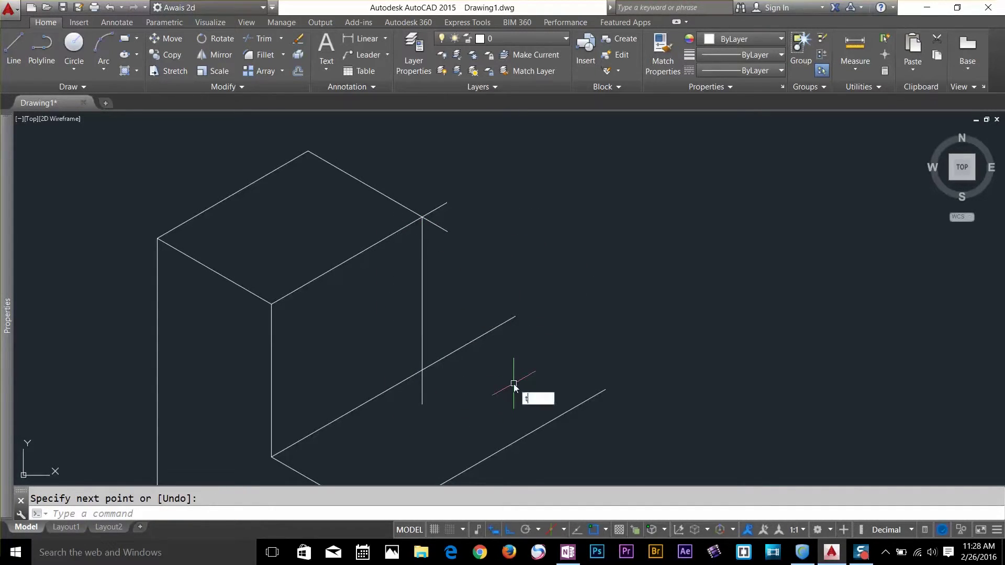
key("Return")
key("Return")
Trim the vertical edge's stub hanging below the lower diagonal line
left_click(422, 390)
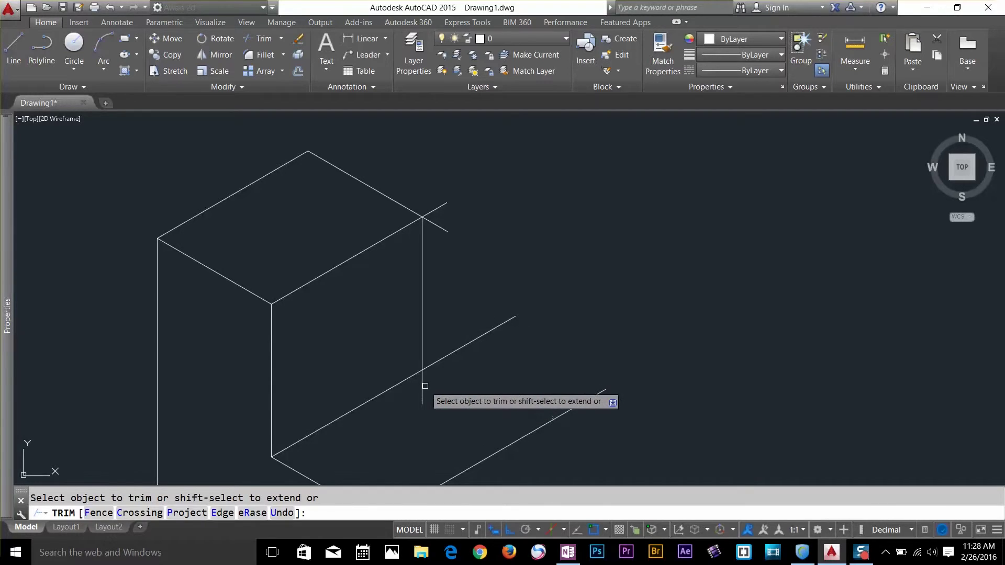
left_click(418, 386)
left_click(421, 404)
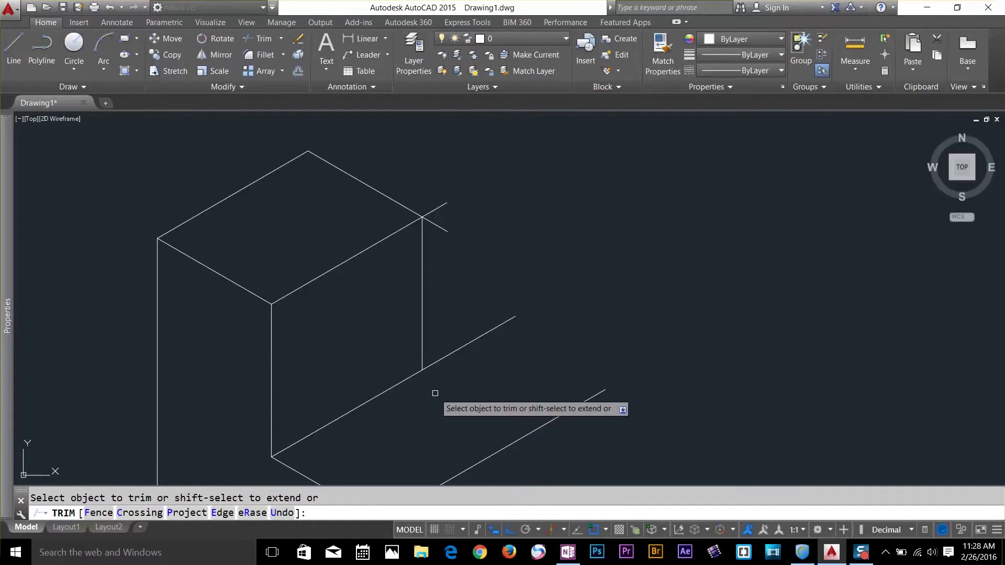
key("Return")
Select the inner step edge and bottom diagonal, then clear the selection
scroll(442, 384, "down", 2)
mouse_move(442, 384)
middle_mouse_down()
mouse_move(413, 215)
mouse_move(393, 278)
middle_mouse_up()
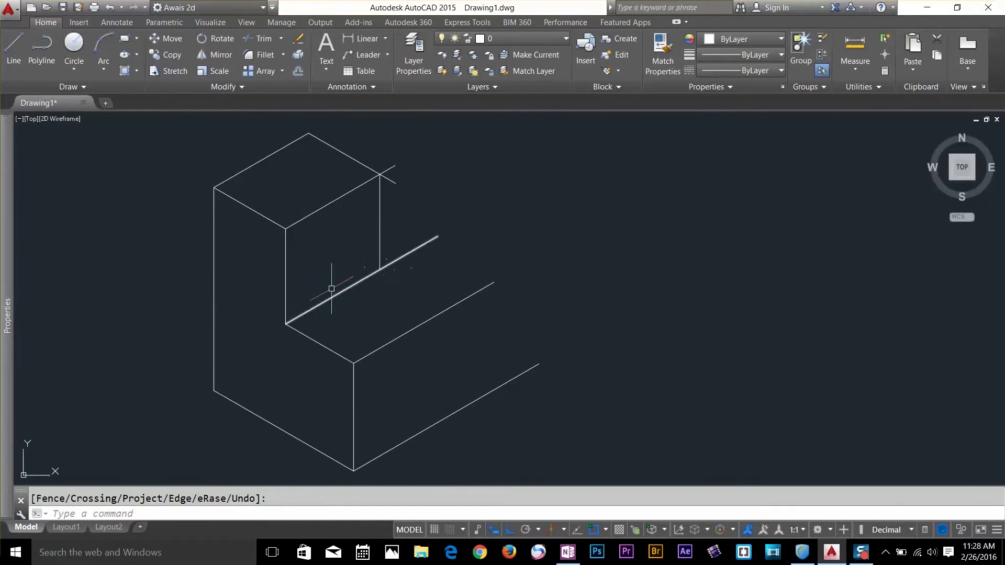
left_click(296, 267)
left_click(265, 288)
left_click(332, 347)
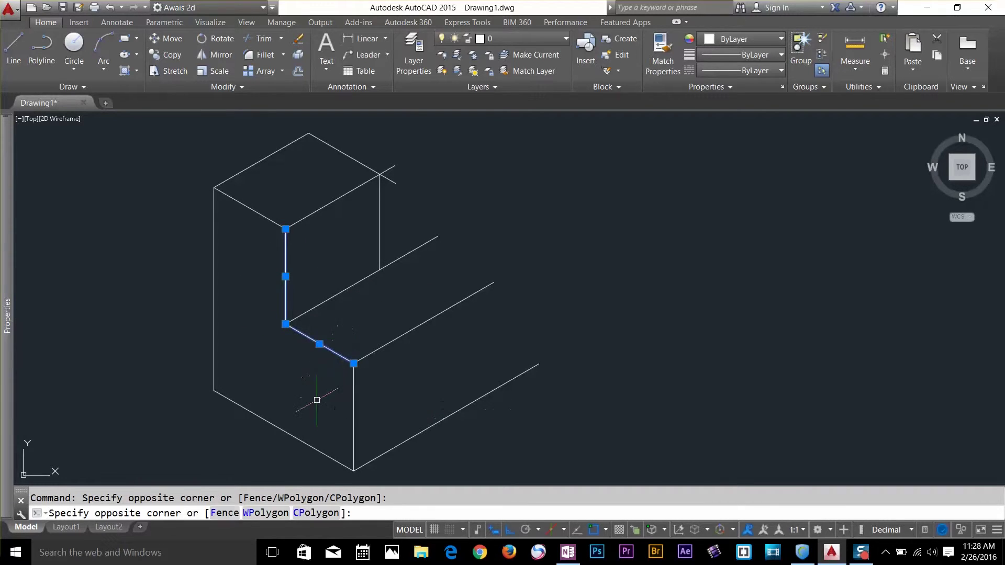
key("Escape")
Copy the inner vertical, lower diagonal and front vertical edges to the top-right corner, deleting a stray line
left_click(166, 55)
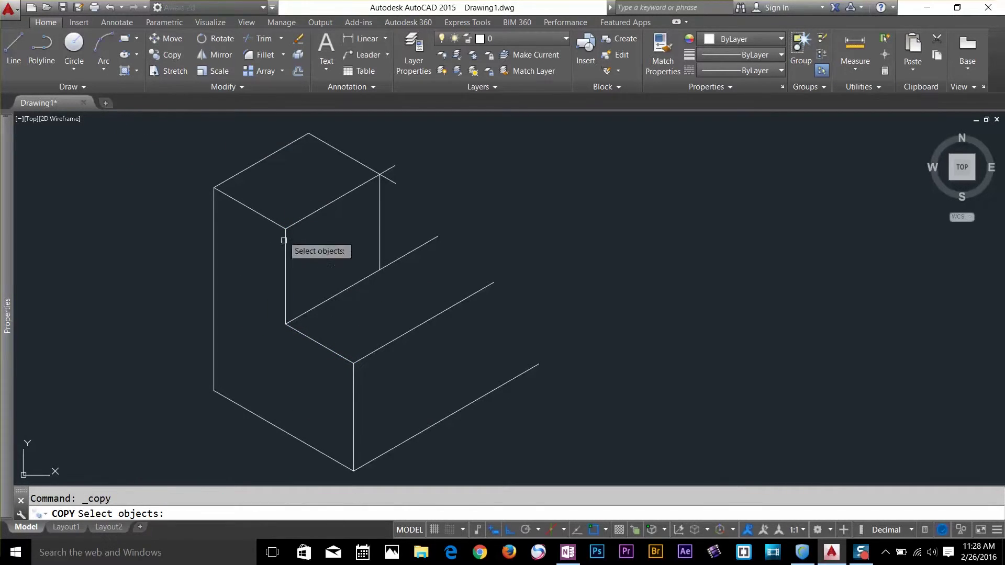
left_click(286, 265)
left_click(327, 347)
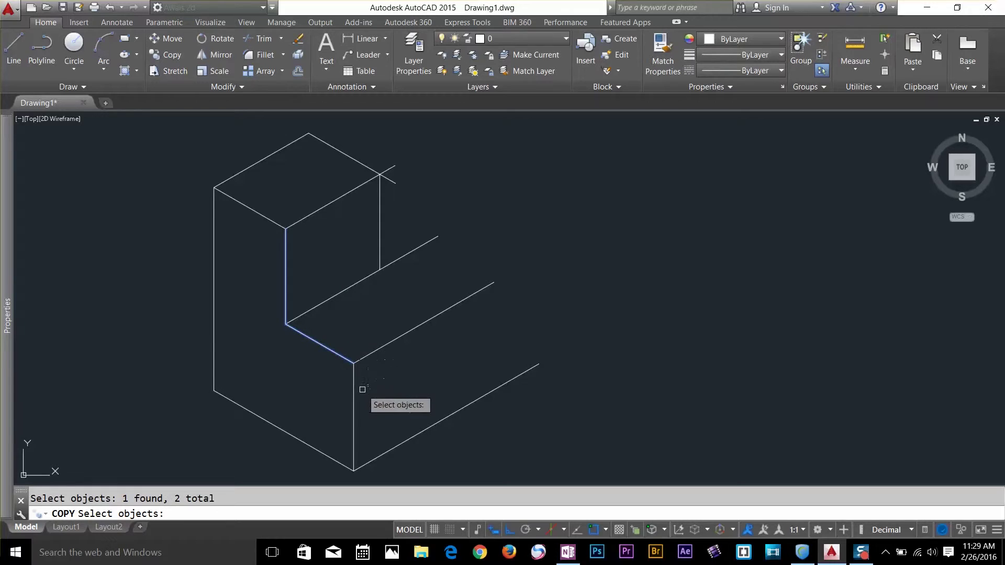
left_click(358, 389)
left_click(338, 427)
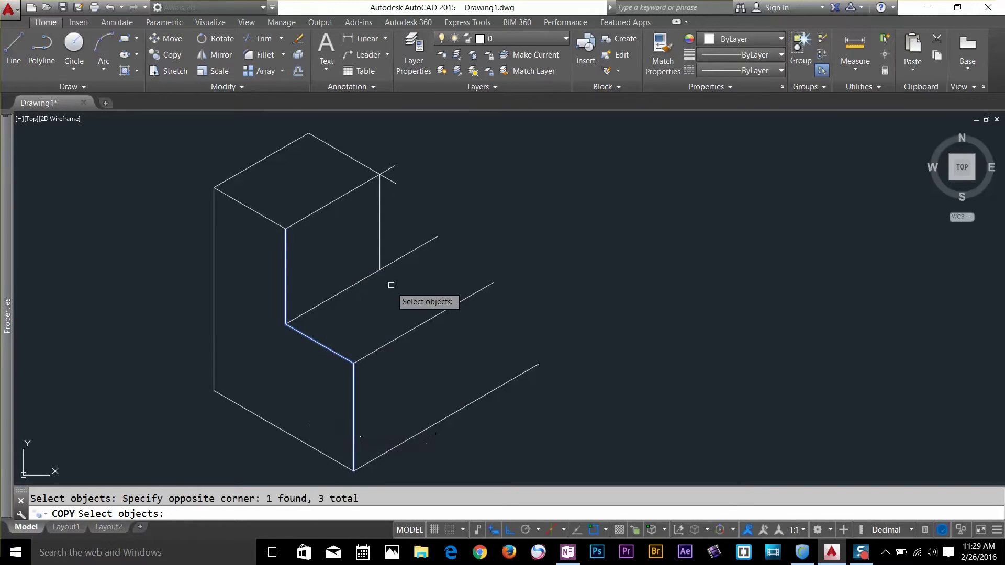
key("Return")
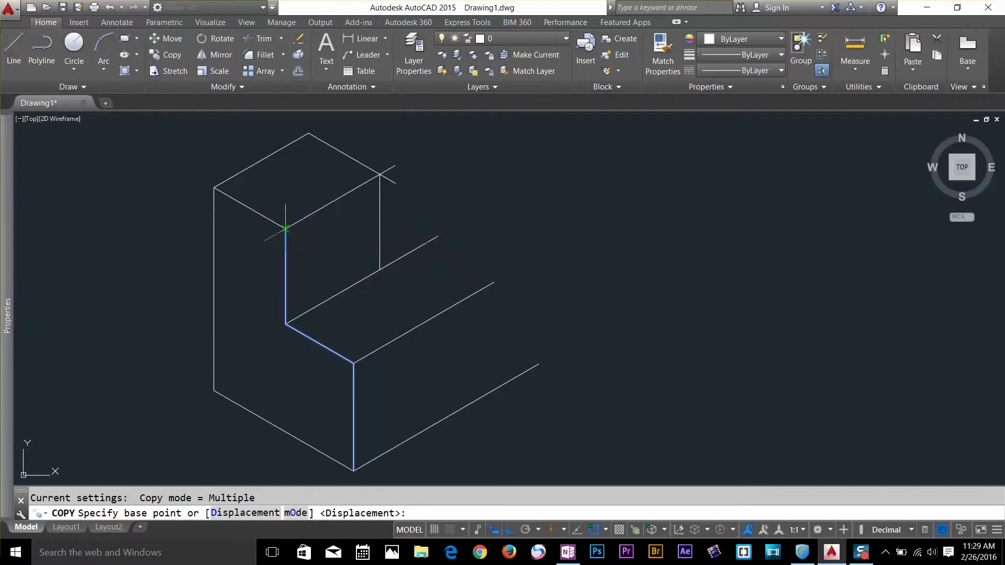
left_click(285, 229)
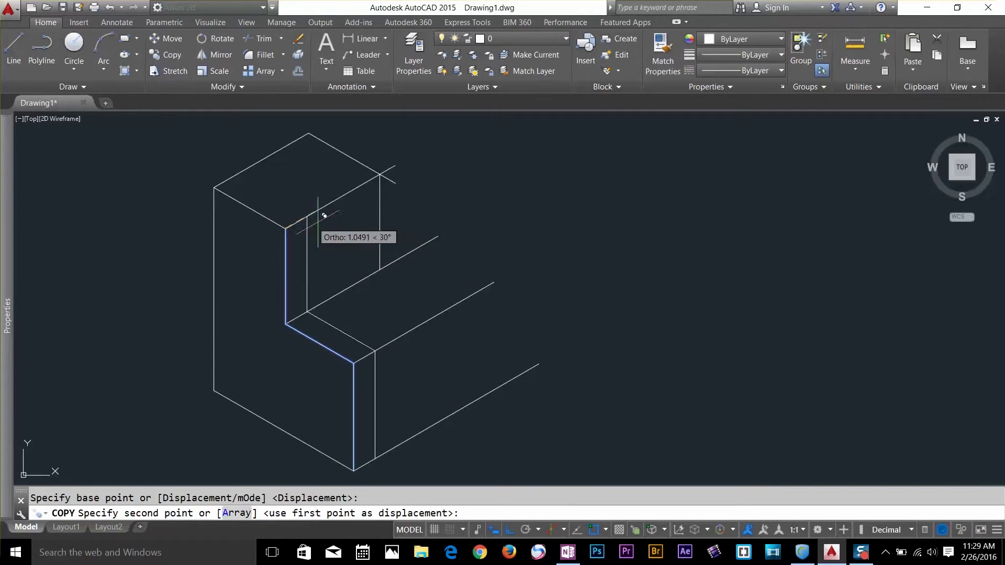
left_click(379, 175)
key("Delete")
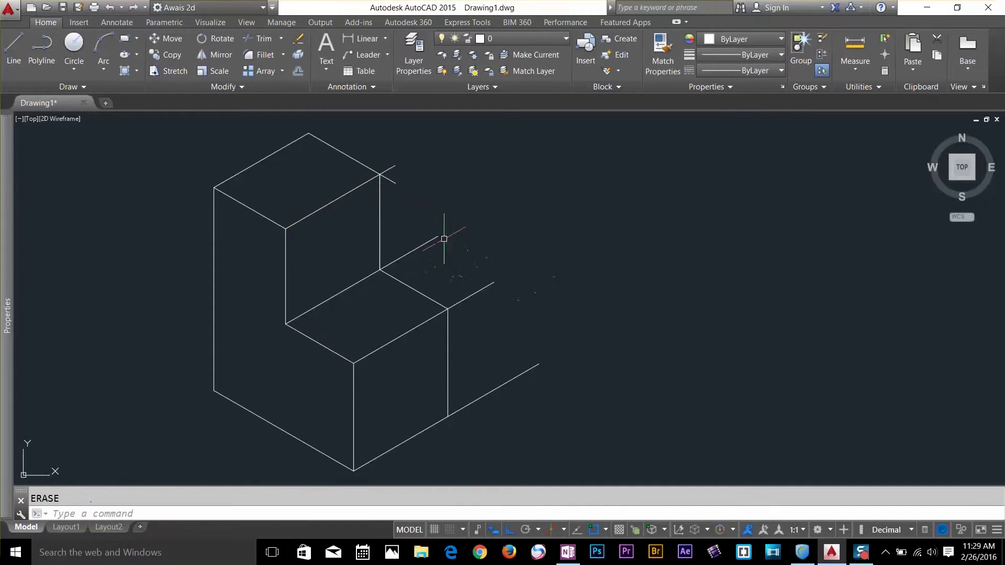
left_click(382, 205)
key("Delete")
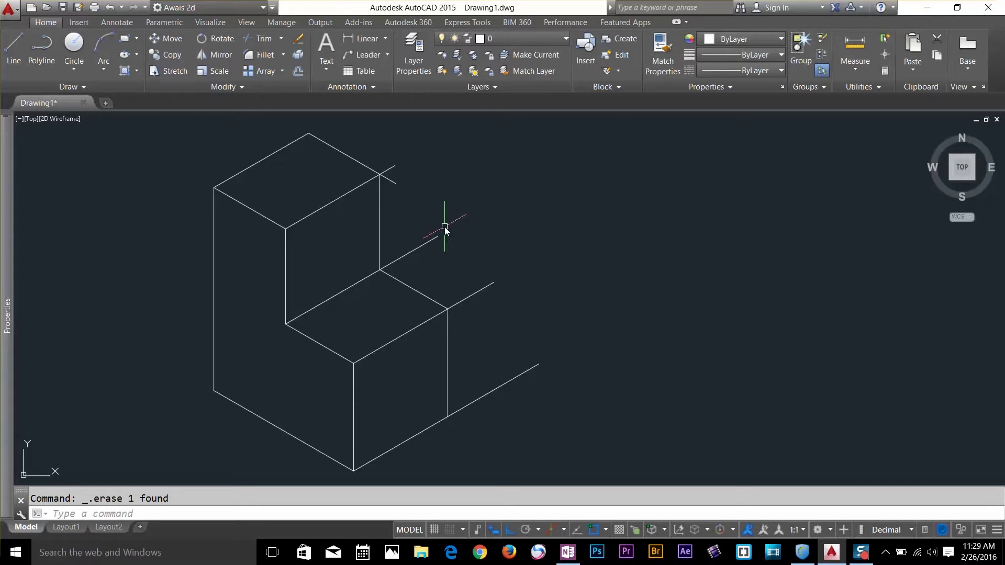
Trim the four line ends overhanging the block's right side against the top-right edge
type("tr")
key("Return")
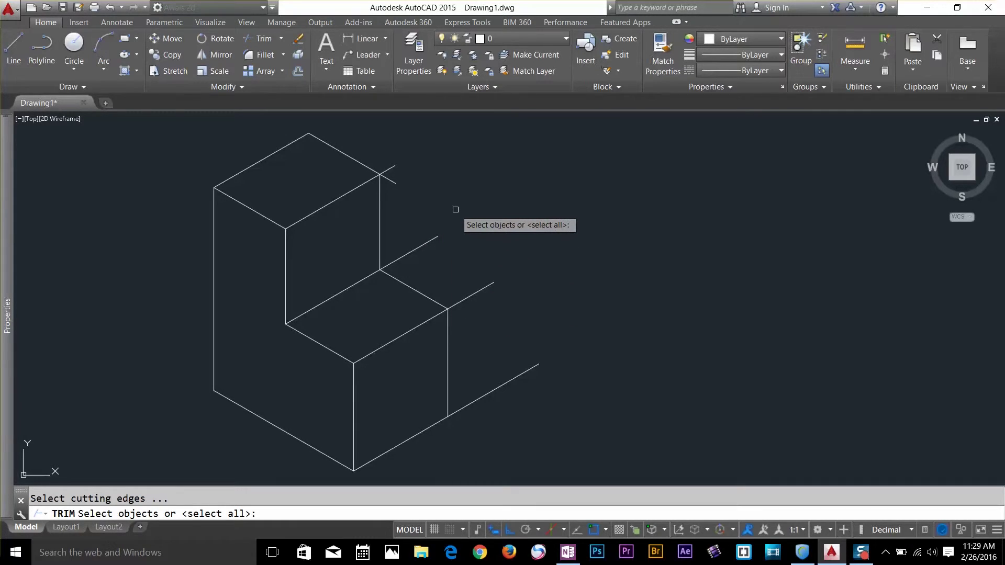
left_click(390, 178)
key("Return")
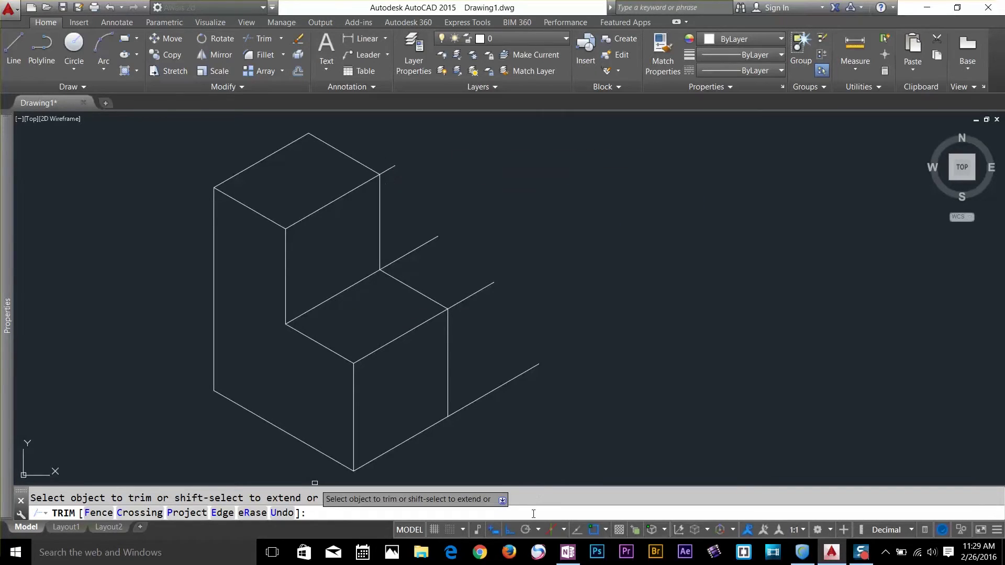
left_click(395, 167)
left_click(435, 239)
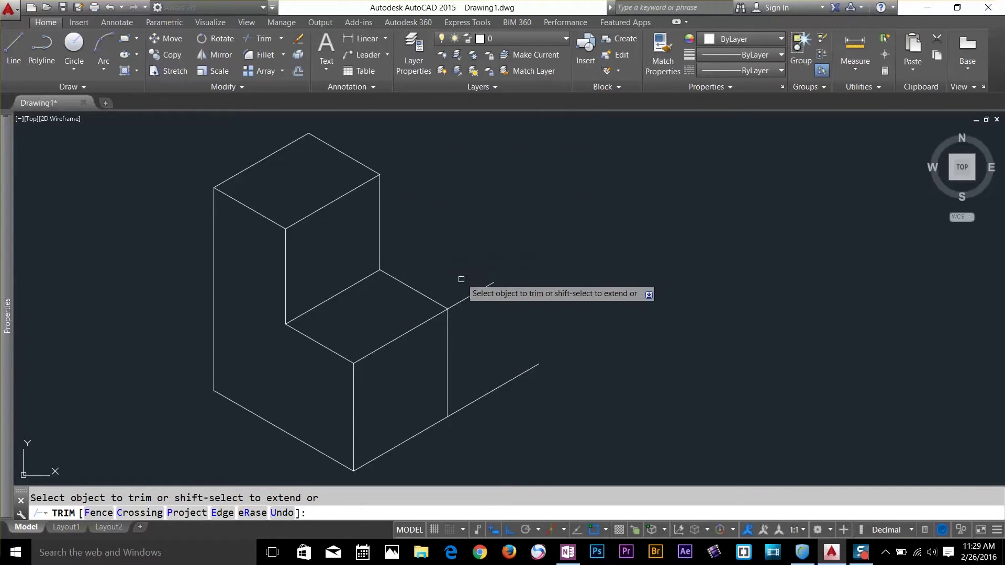
left_click(461, 301)
left_click(489, 392)
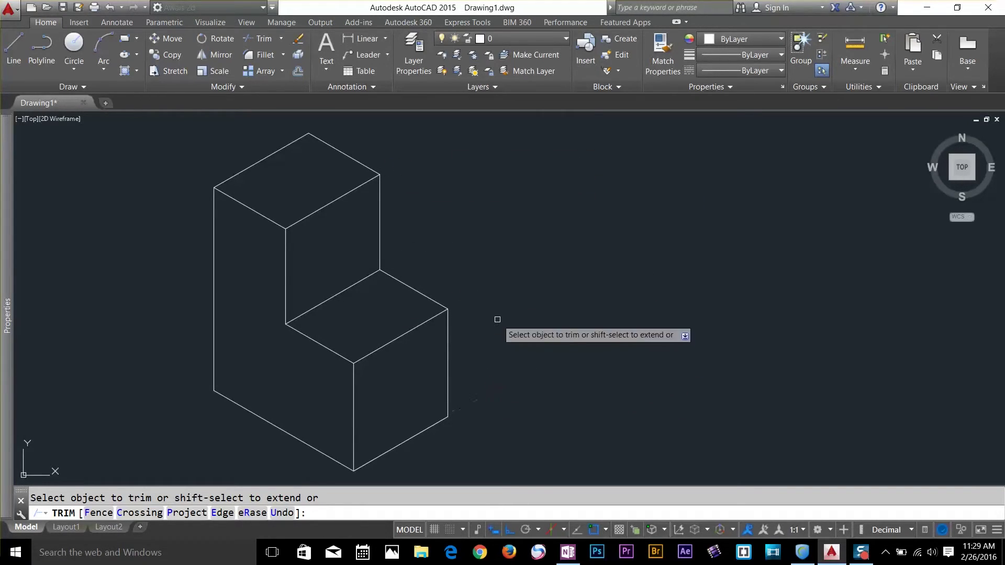
key("Return")
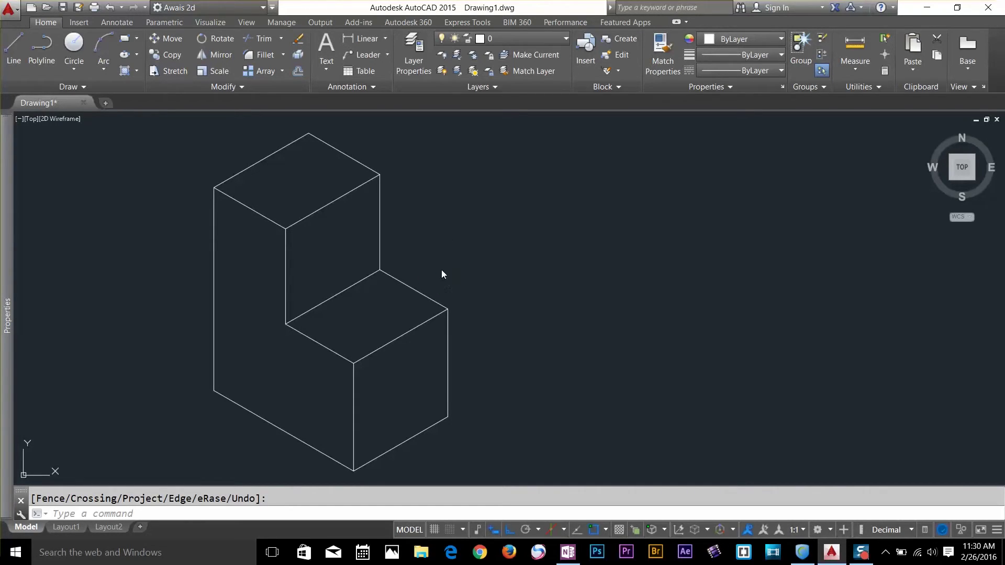
left_click(551, 527)
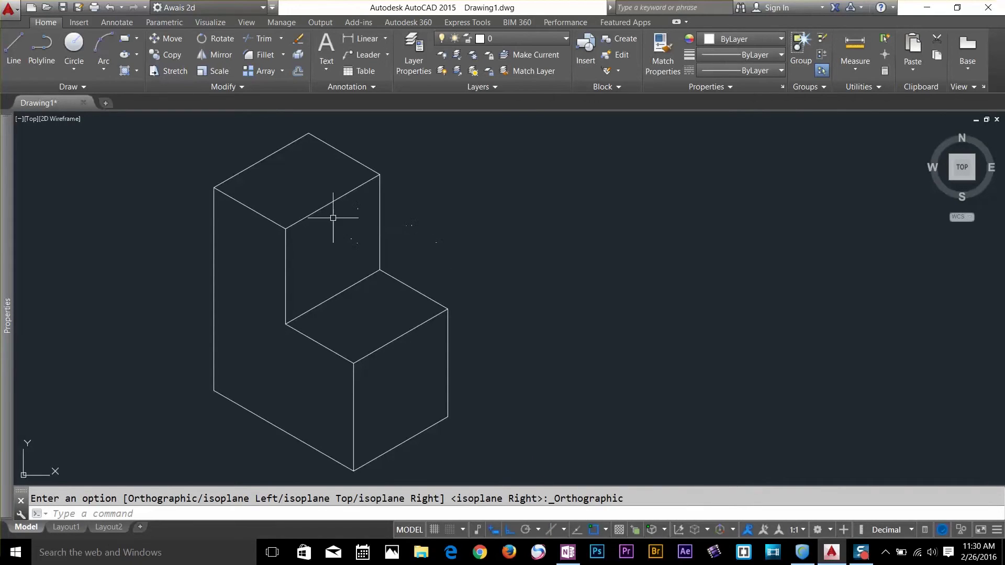
Switch the status-bar drafting mode from Isometric to Orthographic and cancel the stray selection window
left_click(329, 188)
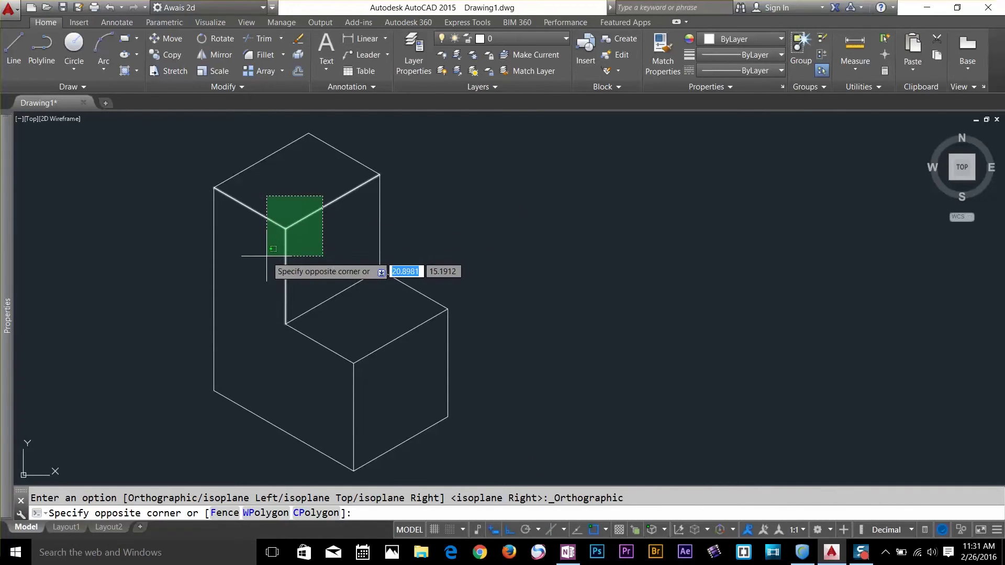
key("Escape")
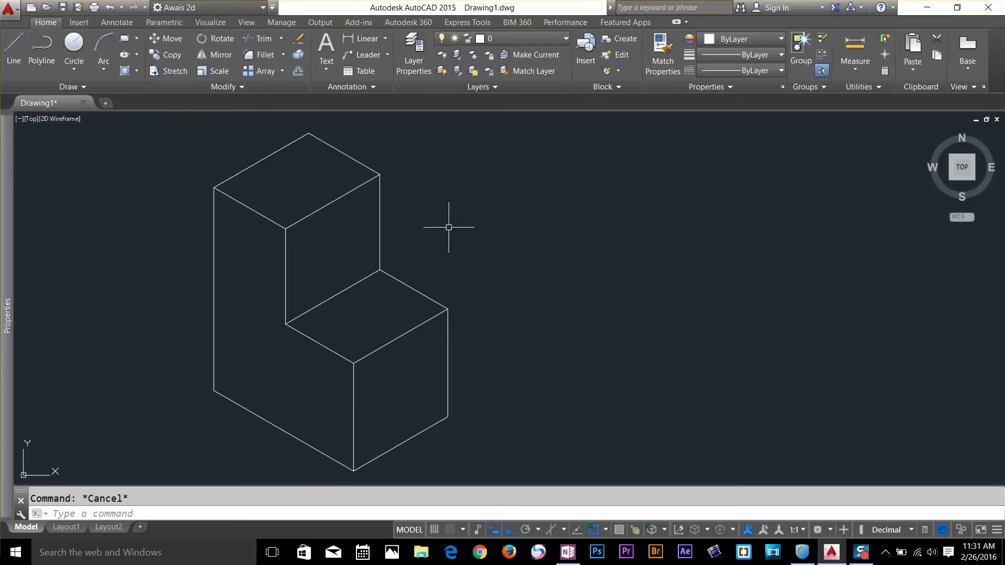